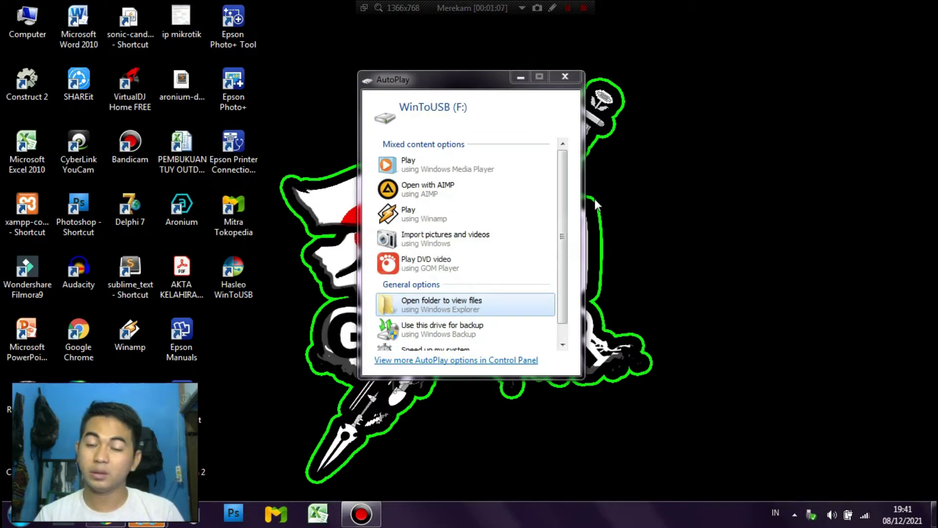
# Step: Close the AutoPlay window for the WinToUSB (F:) drive and refresh the desktop
pyautogui.click(561, 76)
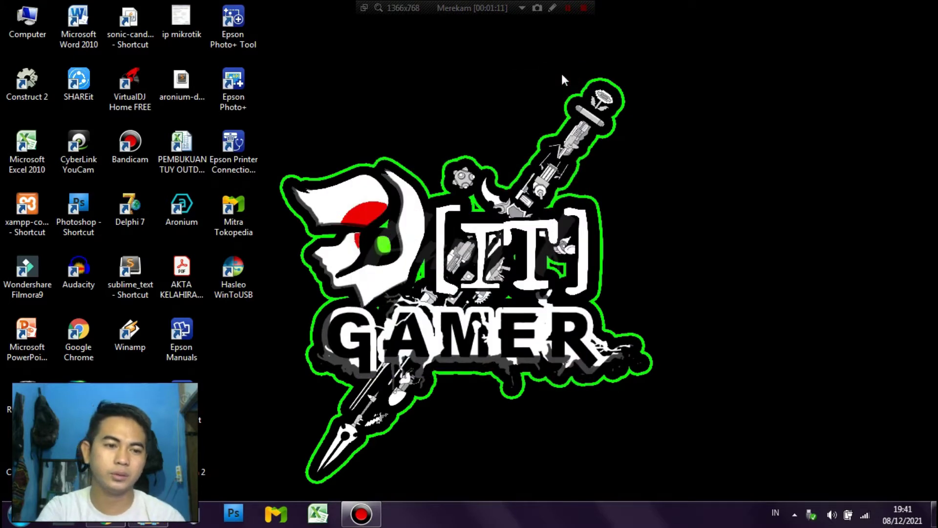
pyautogui.rightClick(436, 148)
pyautogui.click(456, 190)
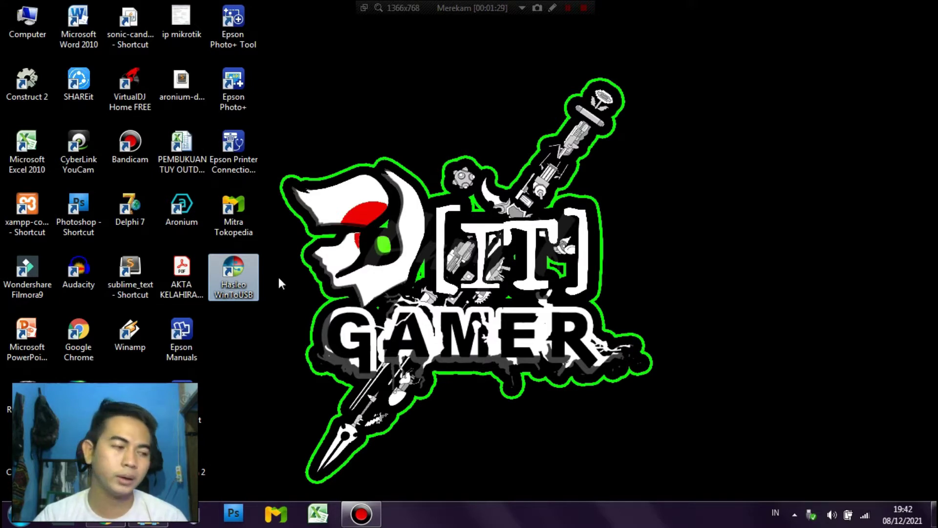
# Step: Check the contents of the WinToUSB (F:) drive and return to the Computer overview
pyautogui.click(158, 523)
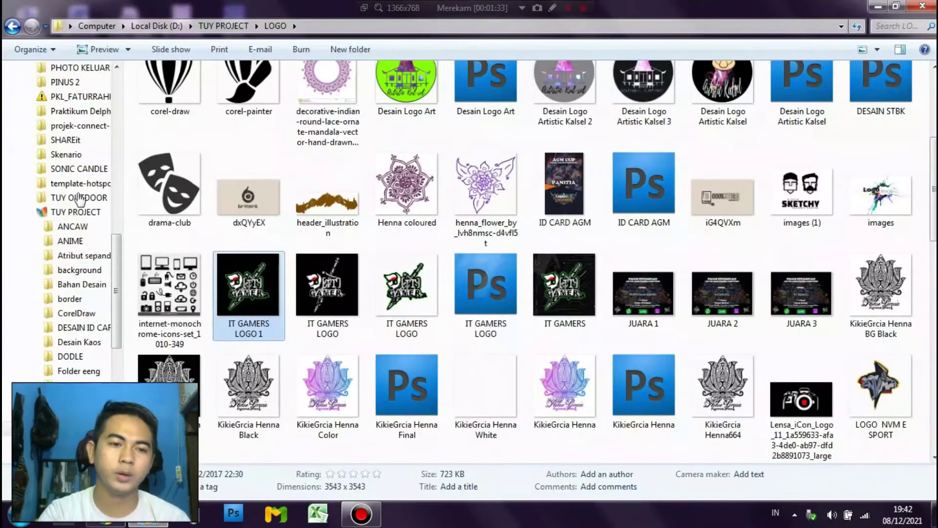
pyautogui.click(96, 26)
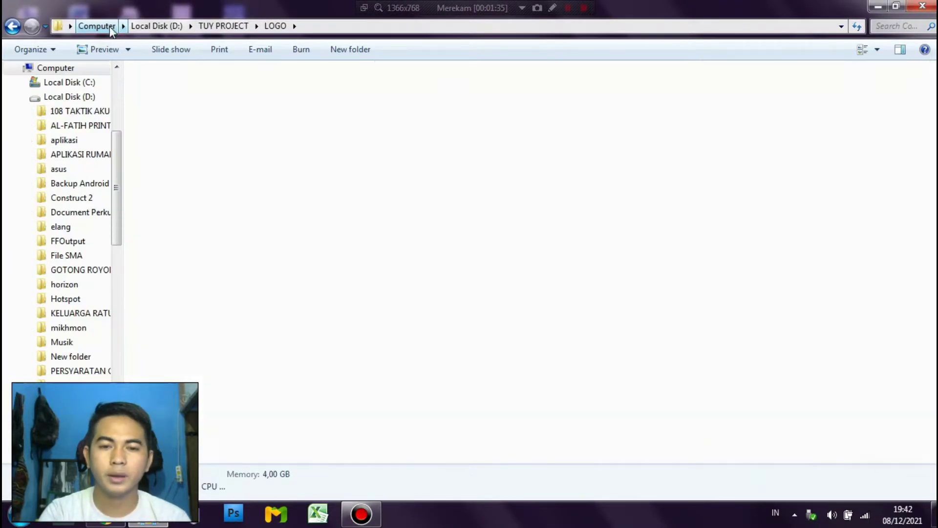
pyautogui.doubleClick(593, 99)
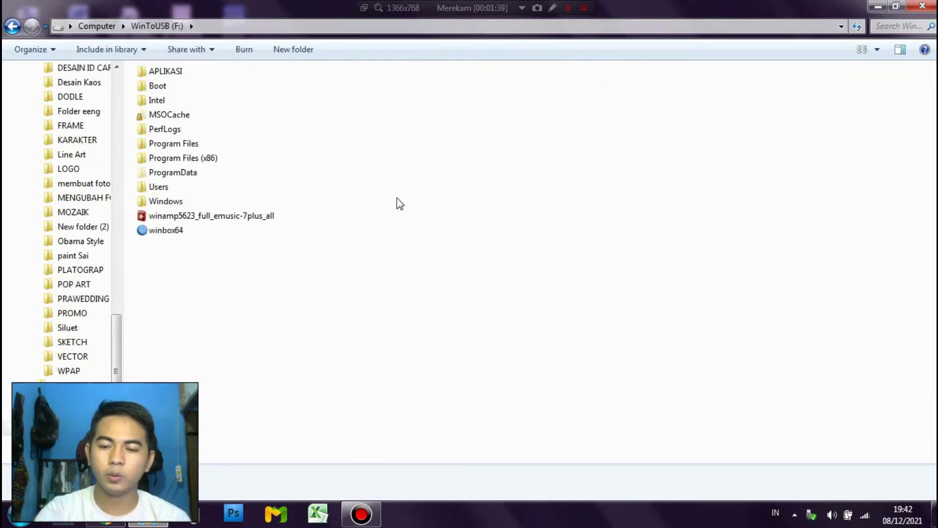
pyautogui.hotkey('alt', 'Left')
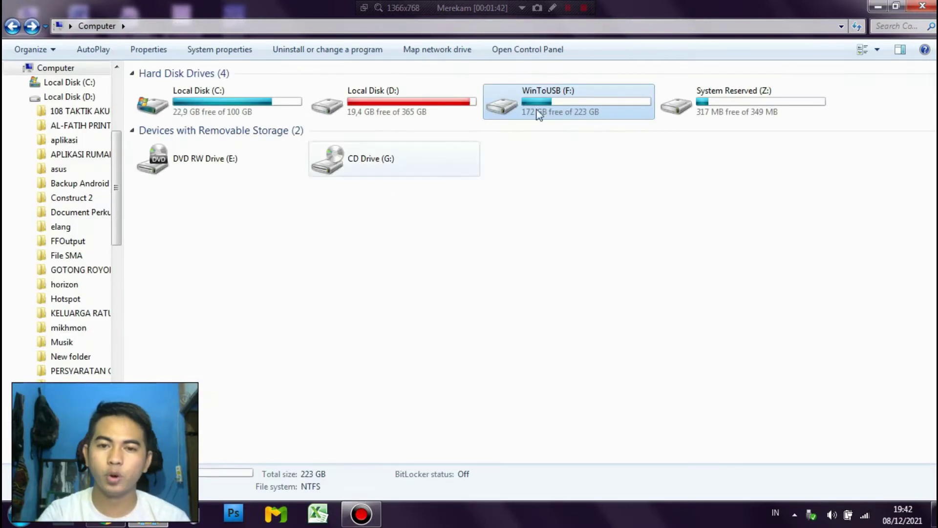
# Step: Quick-format the WinToUSB (F:) drive as NTFS with a 4096-byte allocation unit and check the drive's contents
pyautogui.rightClick(564, 94)
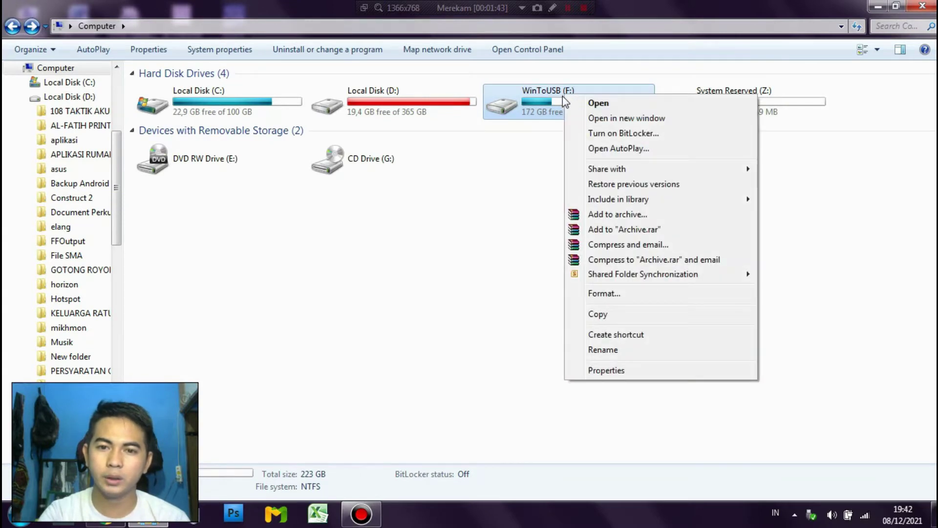
pyautogui.click(614, 294)
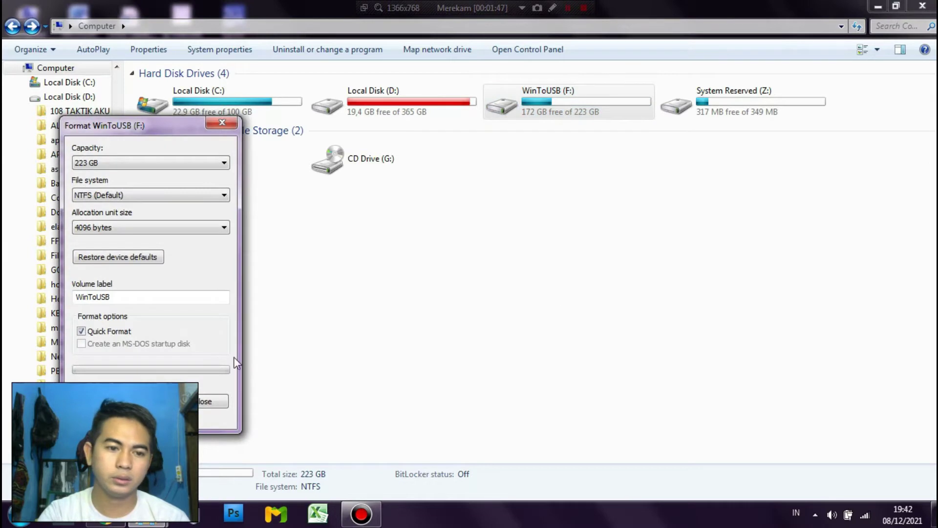
pyautogui.click(148, 401)
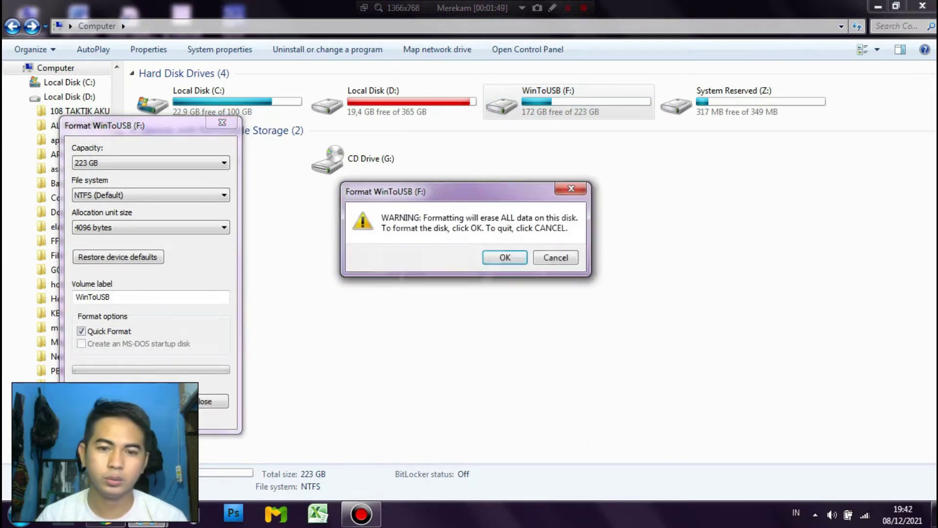
pyautogui.press('Return')
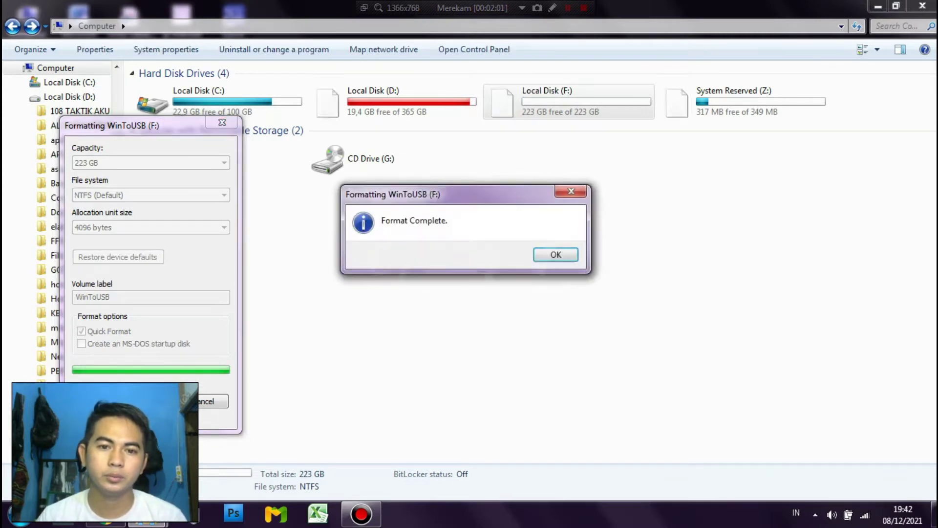
pyautogui.click(567, 255)
pyautogui.doubleClick(598, 120)
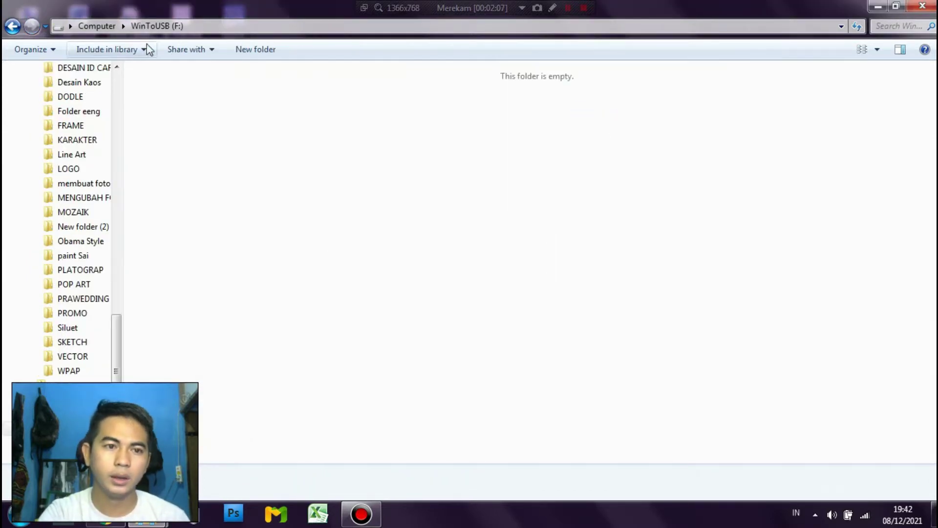
pyautogui.click(12, 26)
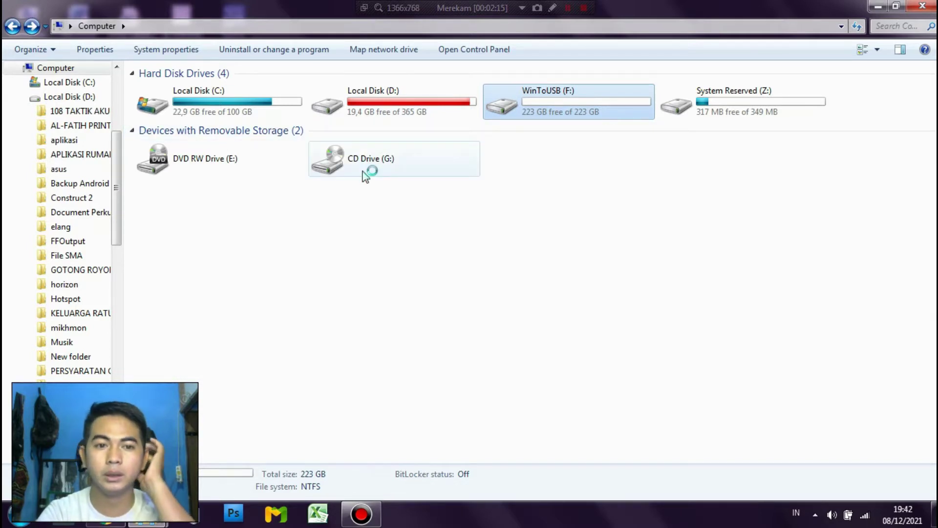
# Step: Open the aplikasi folder on Local Disk (D:)
pyautogui.scroll(5, 117, 177)
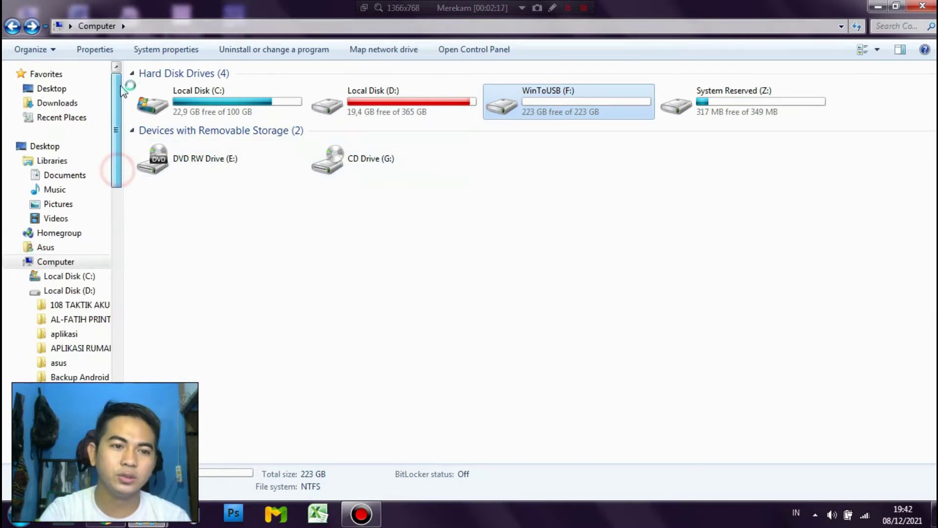
pyautogui.doubleClick(379, 100)
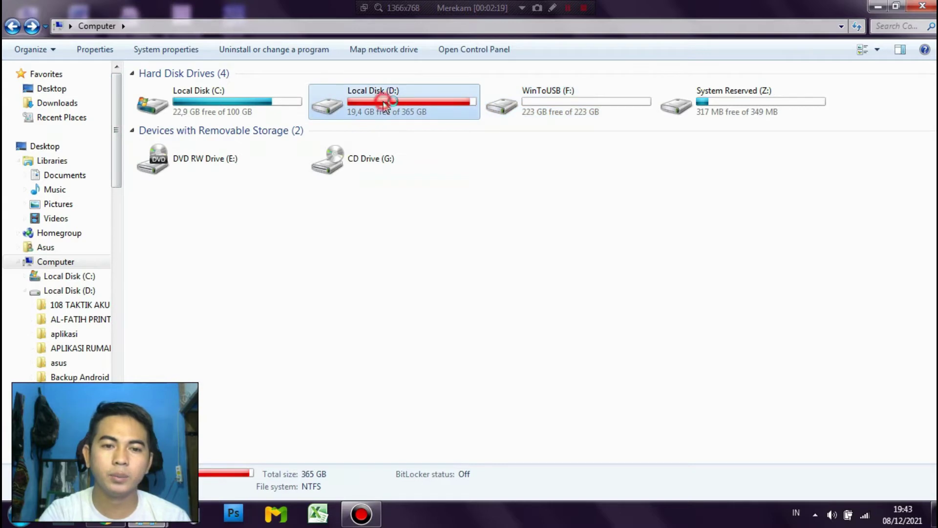
pyautogui.doubleClick(334, 110)
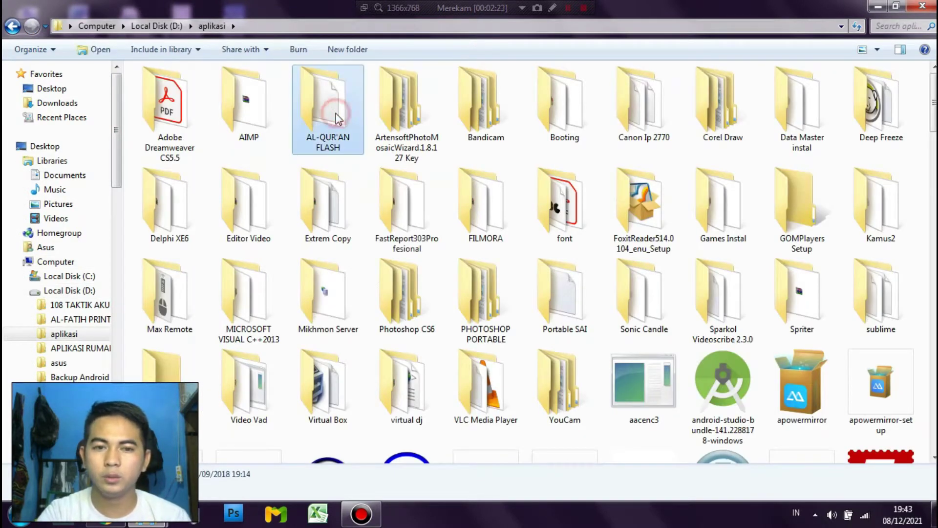
# Step: Find the WinToUSB_Free installer in the aplikasi folder and run it
pyautogui.press('Down')
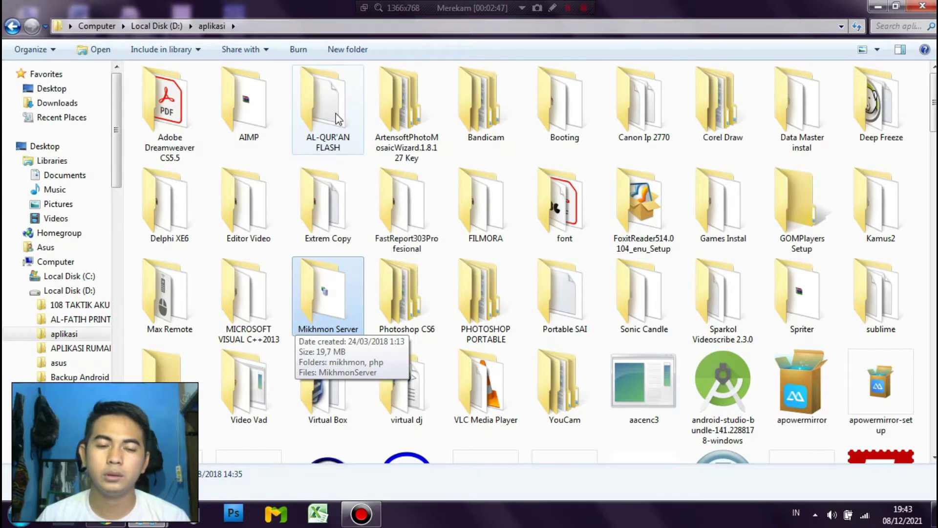
pyautogui.click(340, 118)
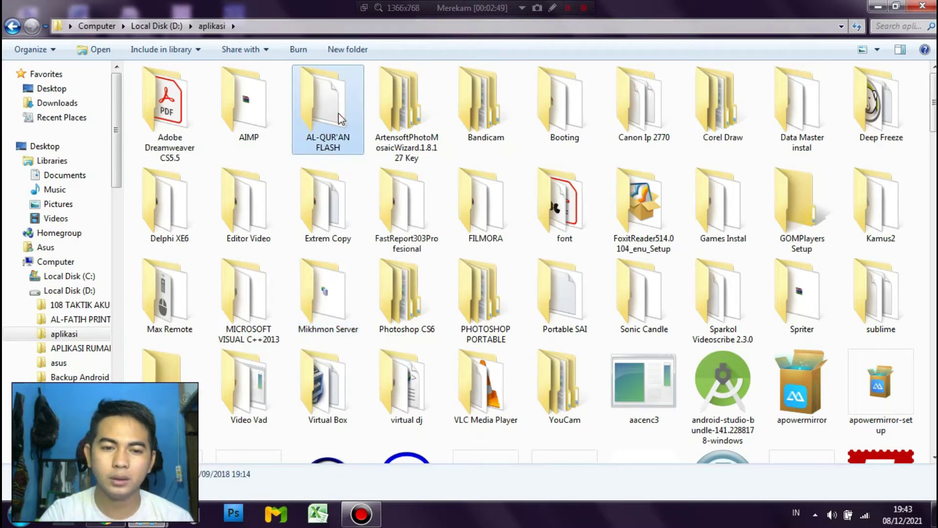
pyautogui.press('Down')
pyautogui.press('Down')
pyautogui.press('Down')
pyautogui.press('Down')
pyautogui.press('Down')
pyautogui.press('Down')
pyautogui.press('Down')
pyautogui.press('Down')
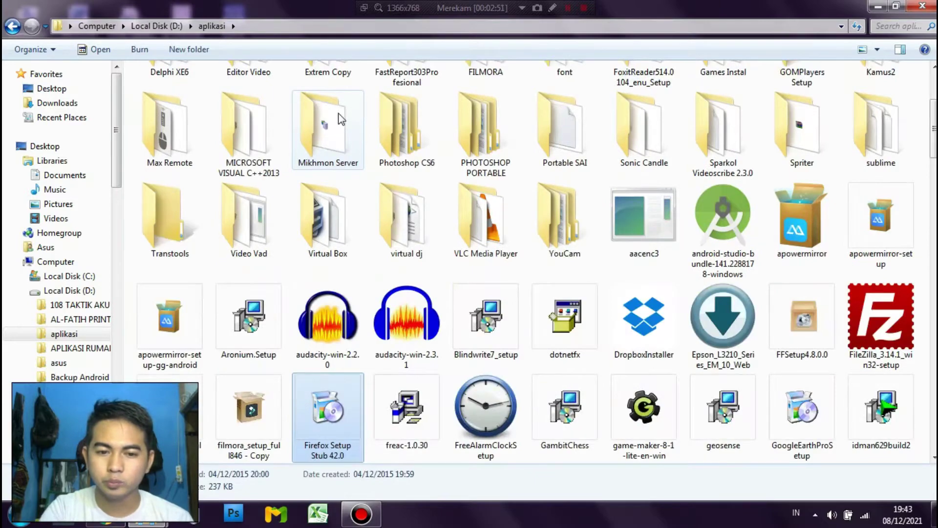
pyautogui.press('Down')
pyautogui.press('Down')
pyautogui.press('Down')
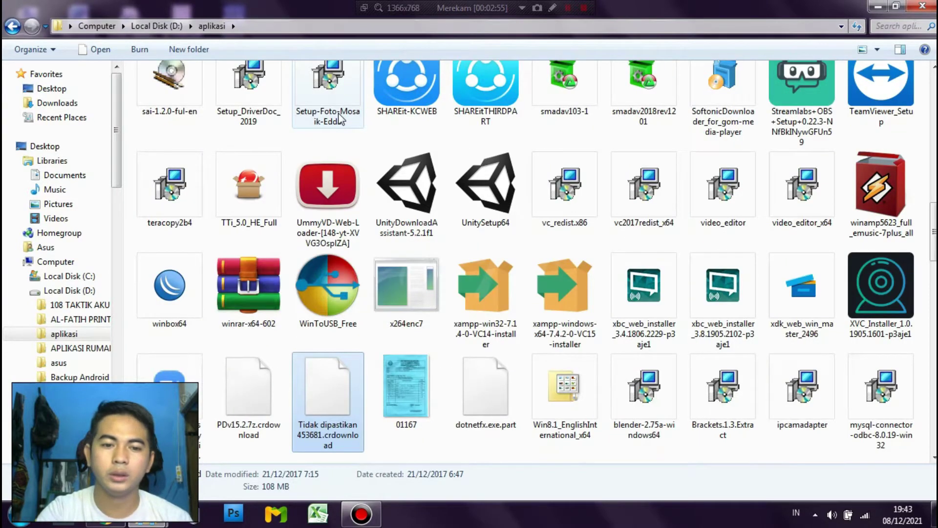
pyautogui.press('Up')
pyautogui.doubleClick(311, 301)
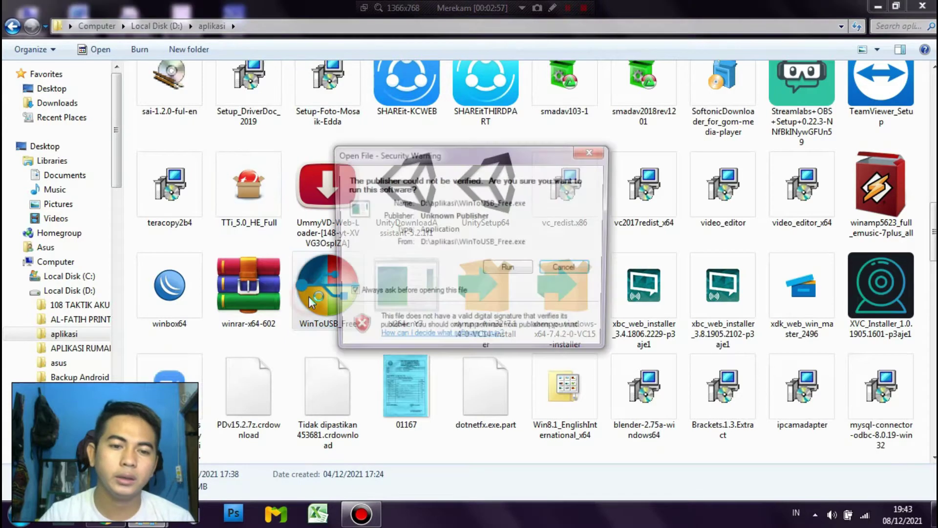
pyautogui.click(510, 269)
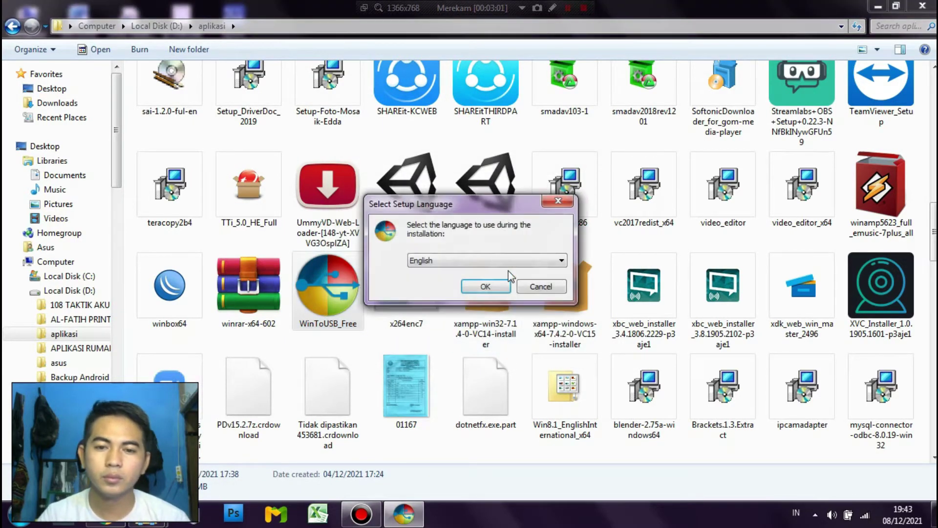
# Step: Choose English as the setup language and uninstall the existing WinToUSB version with all its components
pyautogui.click(495, 287)
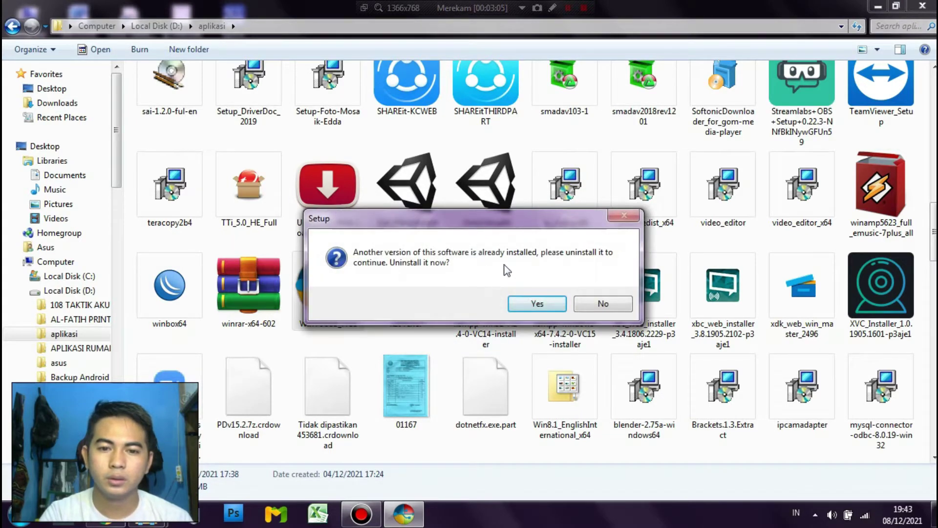
pyautogui.click(535, 304)
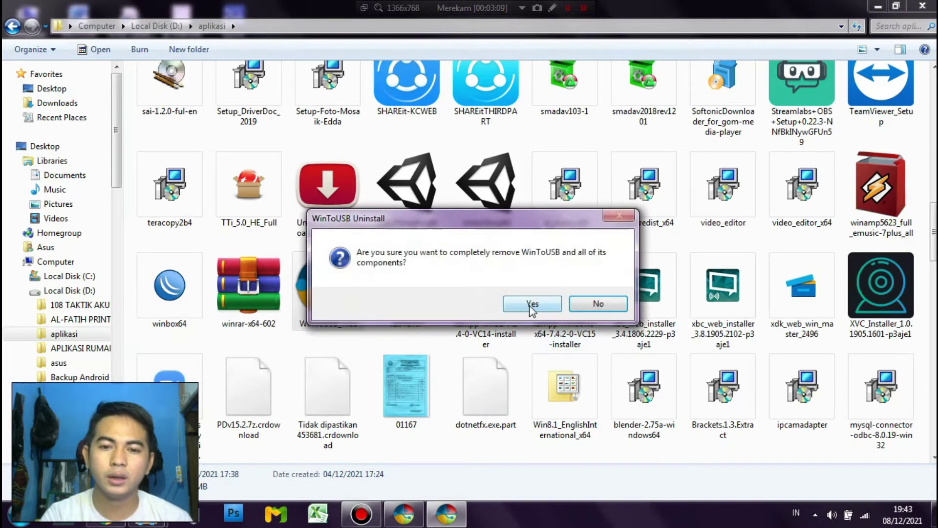
pyautogui.click(531, 308)
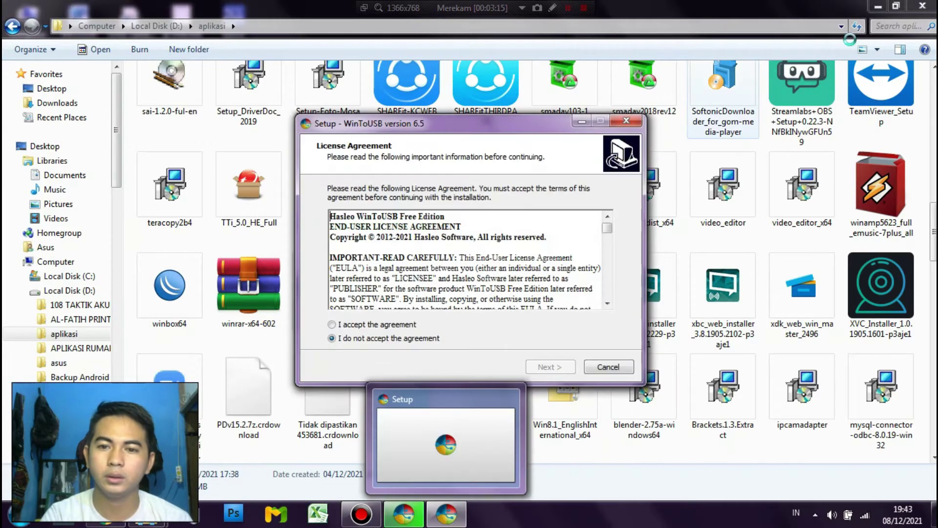
# Step: Clear the folder and Format windows off the desktop and accept the WinToUSB 6.5 license agreement
pyautogui.click(877, 6)
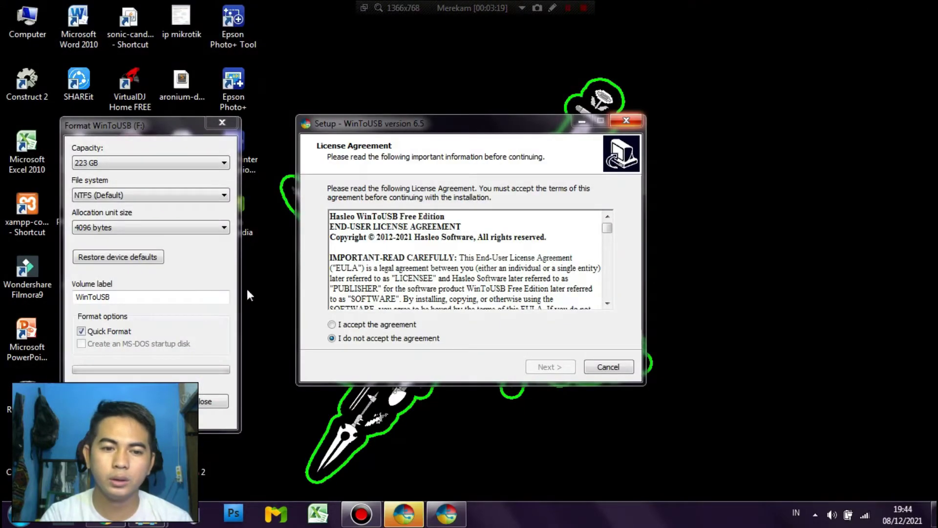
pyautogui.click(222, 122)
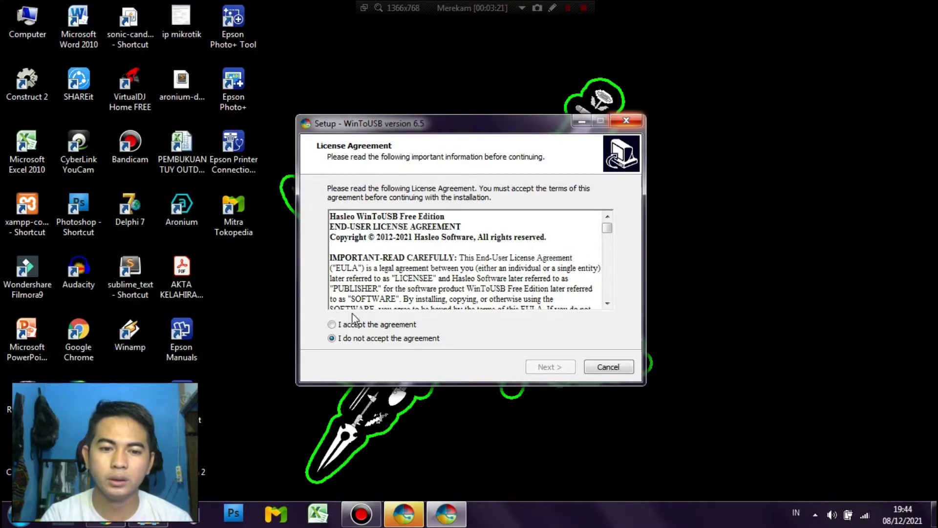
pyautogui.click(352, 324)
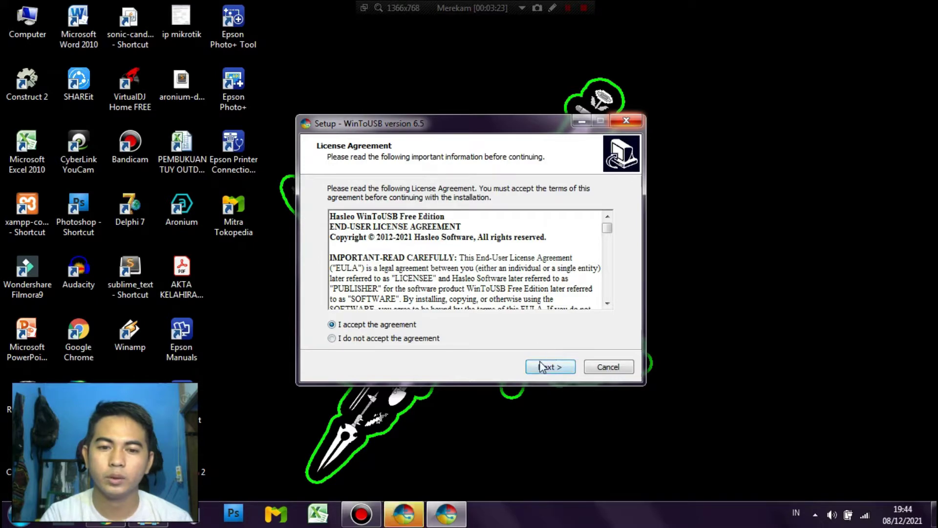
pyautogui.click(542, 366)
# Step: Install WinToUSB into the existing C:\Program Files\Hasleo\WinToUSB folder with a desktop shortcut, and close its thank-you web page
pyautogui.click(538, 366)
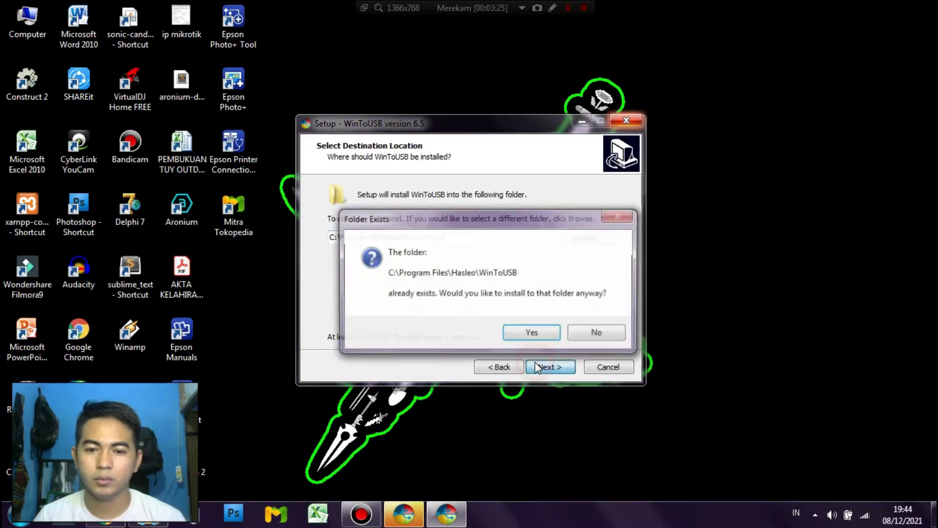
pyautogui.click(533, 333)
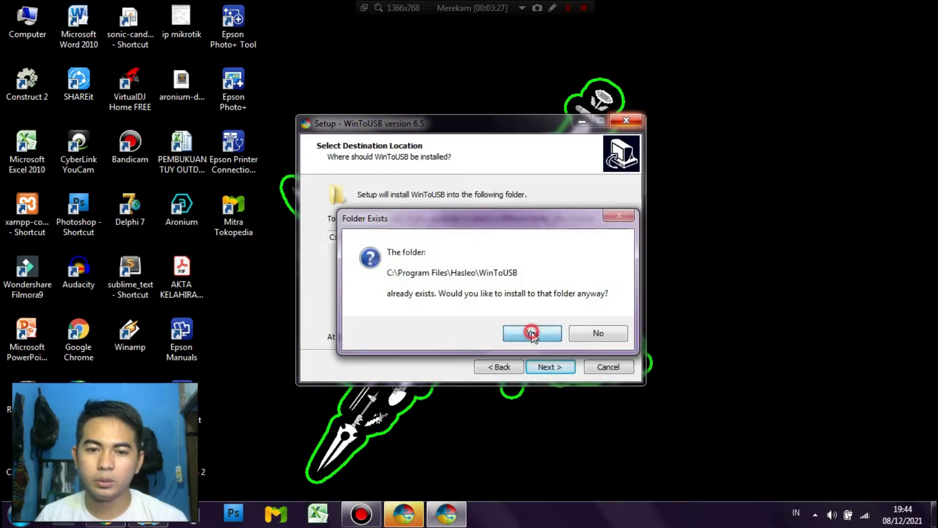
pyautogui.click(553, 365)
pyautogui.click(551, 367)
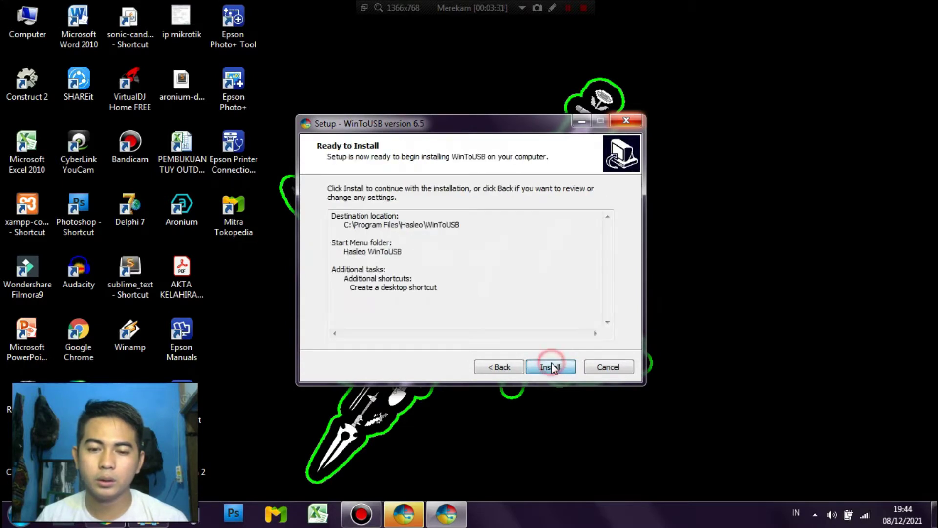
pyautogui.click(550, 367)
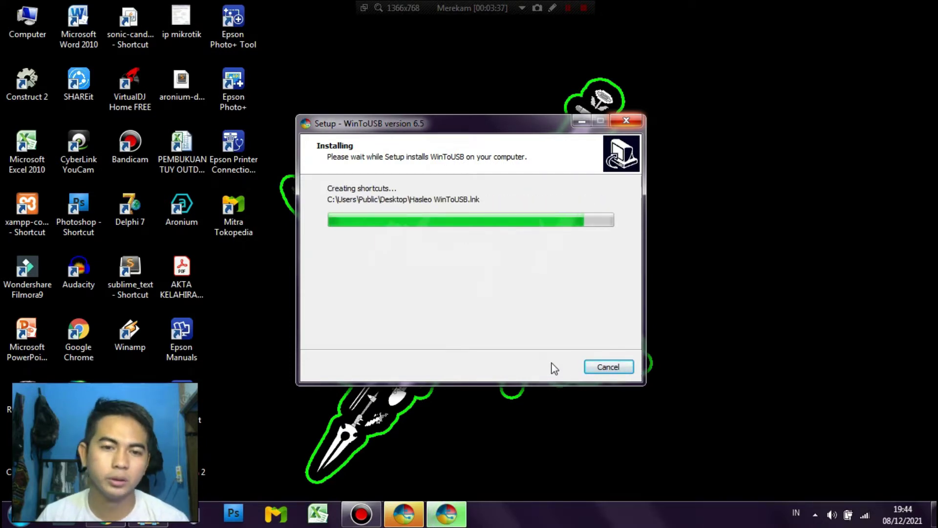
pyautogui.click(553, 365)
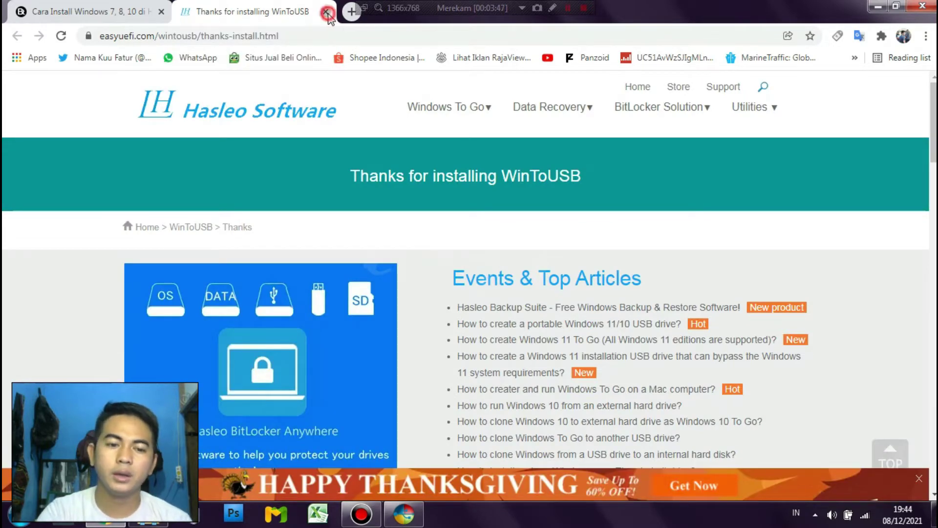
pyautogui.click(325, 11)
# Step: Look through the aplikasi folder on drive D: for the Win8.1_EnglishInternational_x64 image file
pyautogui.click(145, 522)
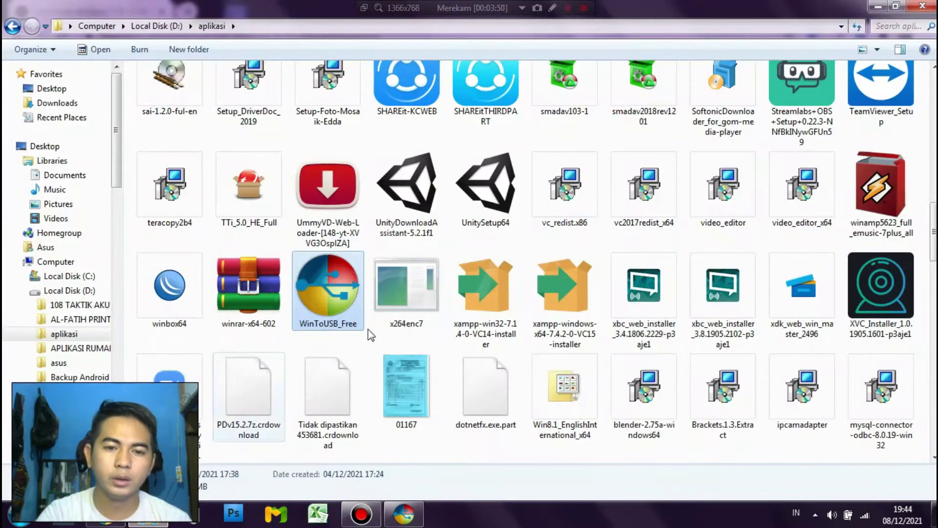
pyautogui.press('Down')
pyautogui.press('Right')
pyautogui.press('Right')
pyautogui.press('Right')
pyautogui.press('Down')
pyautogui.press('Down')
pyautogui.press('Down')
pyautogui.press('Down')
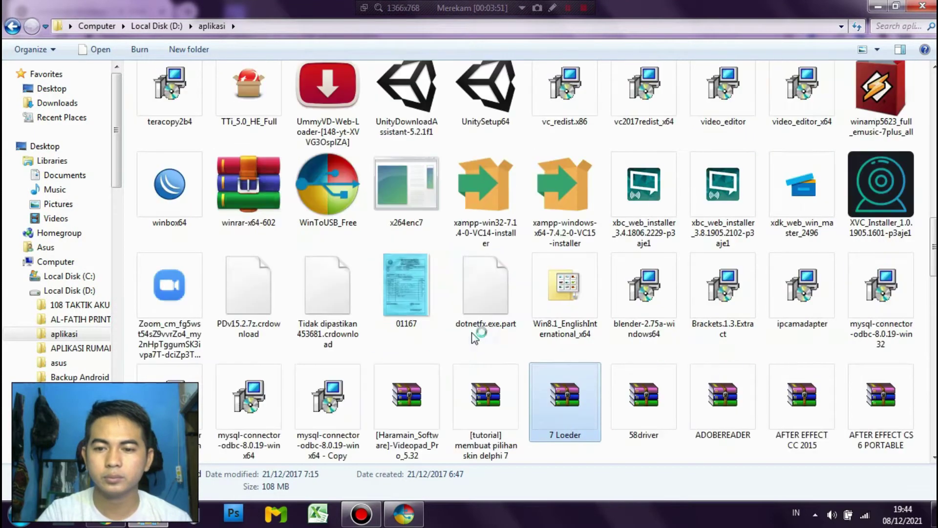
pyautogui.press('Down')
pyautogui.press('Down')
pyautogui.press('Down')
pyautogui.press('Down')
pyautogui.press('Down')
pyautogui.press('Down')
pyautogui.press('Down')
pyautogui.press('Down')
pyautogui.press('Down')
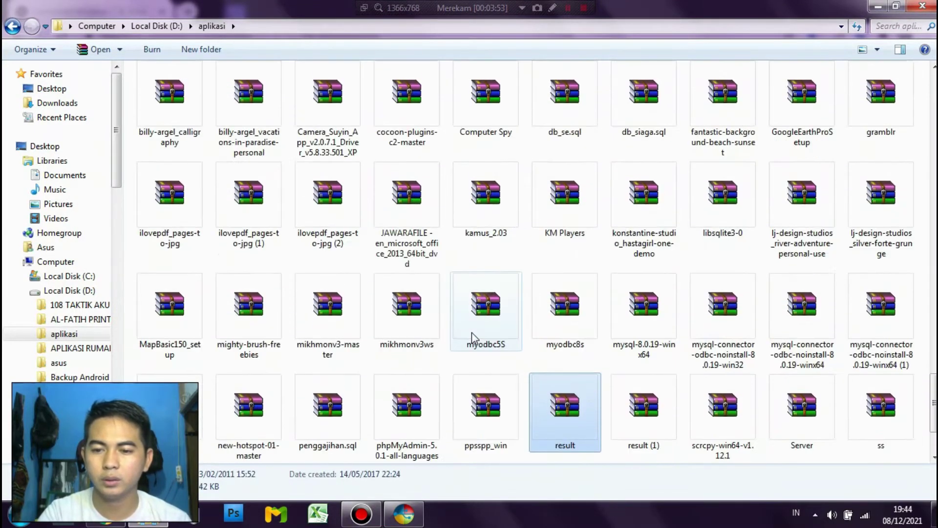
pyautogui.press('Up')
pyautogui.press('Up')
pyautogui.press('Up')
pyautogui.press('Up')
pyautogui.press('Up')
pyautogui.press('Up')
pyautogui.press('Up')
pyautogui.press('Up')
pyautogui.press('Up')
pyautogui.press('Up')
pyautogui.press('Up')
pyautogui.press('Up')
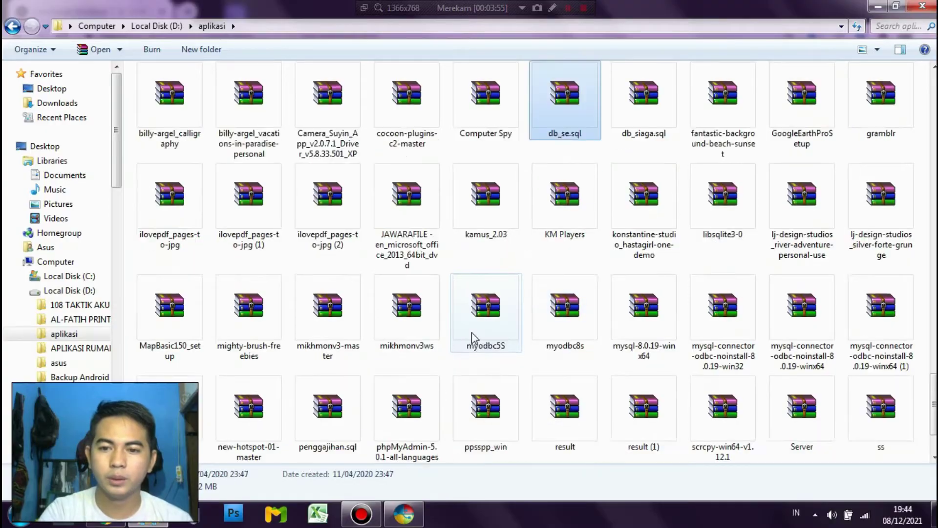
pyautogui.press('Up')
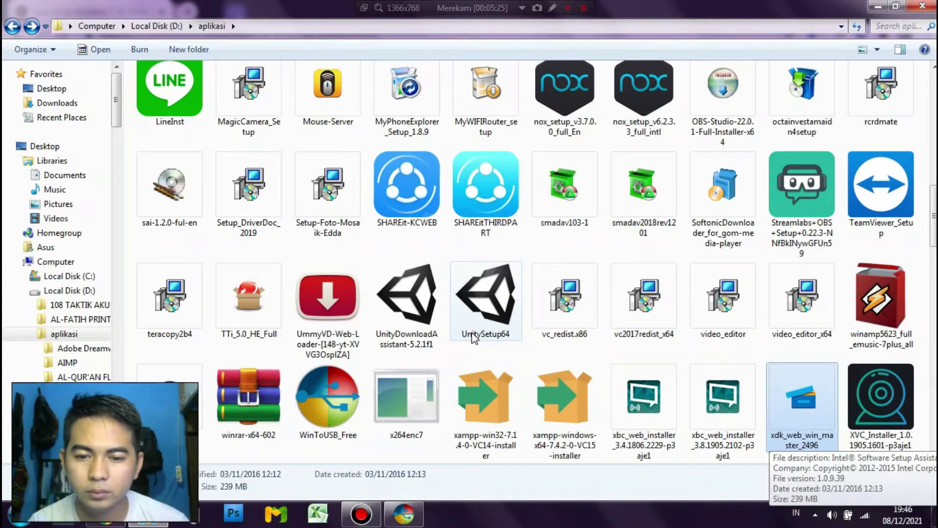
pyautogui.press('Right')
pyautogui.press('Right')
pyautogui.press('Right')
pyautogui.press('Right')
pyautogui.press('Right')
pyautogui.press('Right')
pyautogui.press('Right')
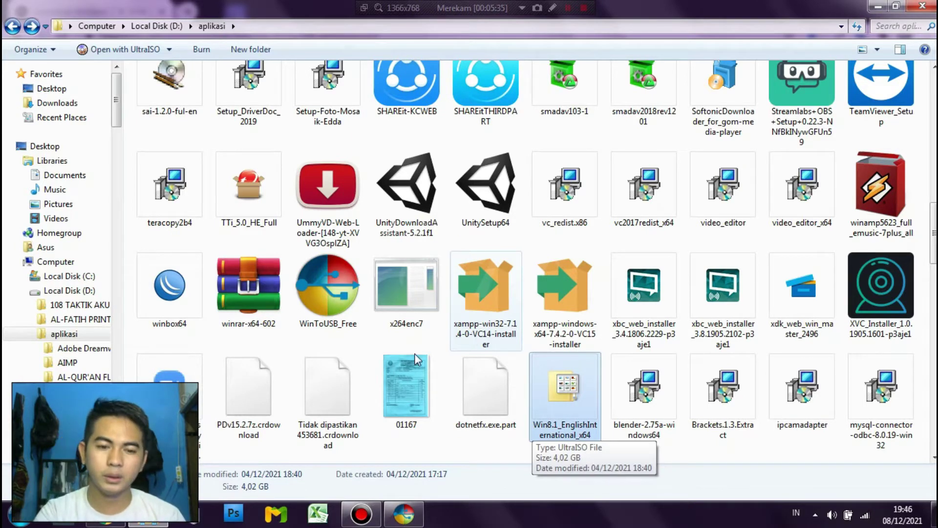
# Step: Dismiss the WinToUSB uninstall message and minimize the open windows to show the desktop
pyautogui.click(404, 514)
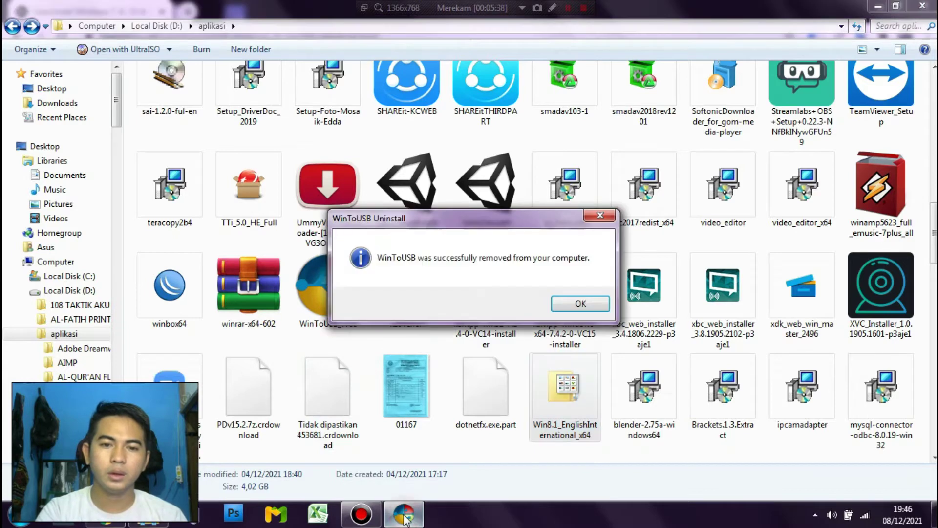
pyautogui.click(566, 311)
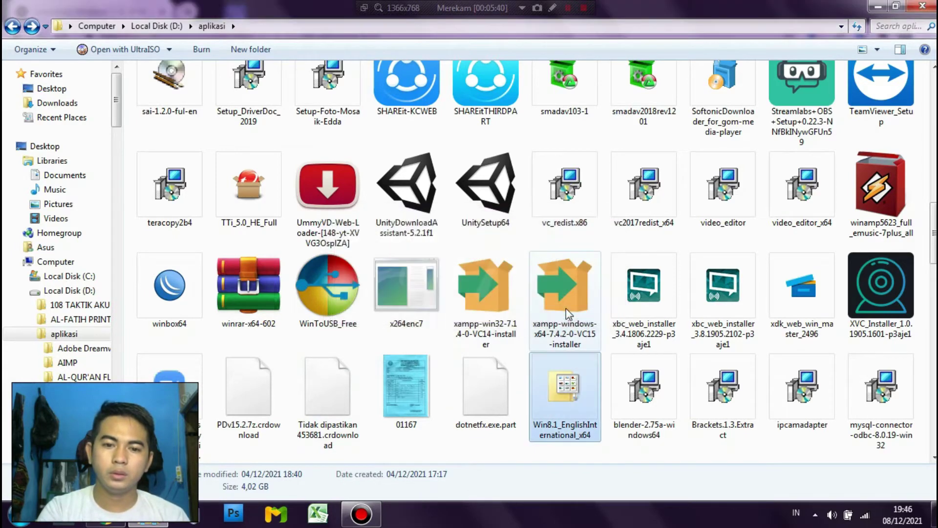
pyautogui.click(879, 11)
pyautogui.click(877, 9)
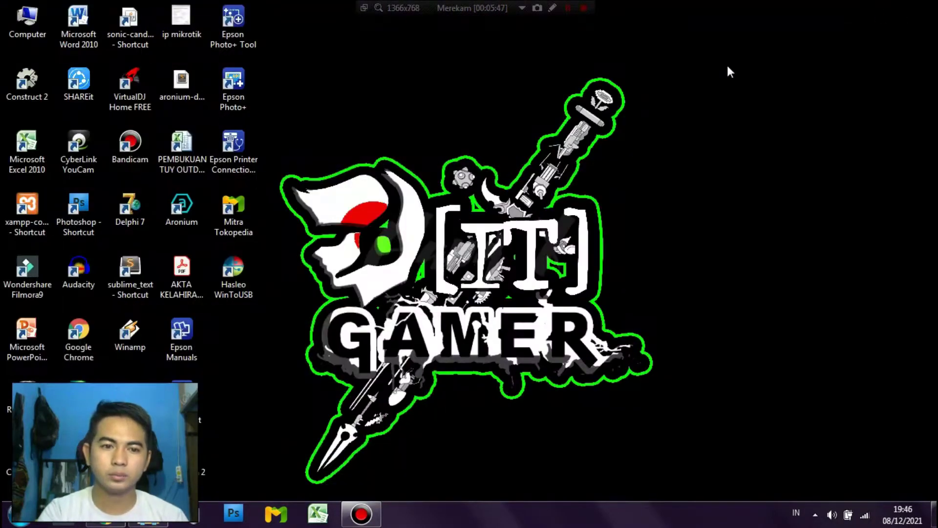
# Step: Run Hasleo WinToUSB from the desktop as administrator, dismiss its update notice and minimize the browser window
pyautogui.click(239, 269)
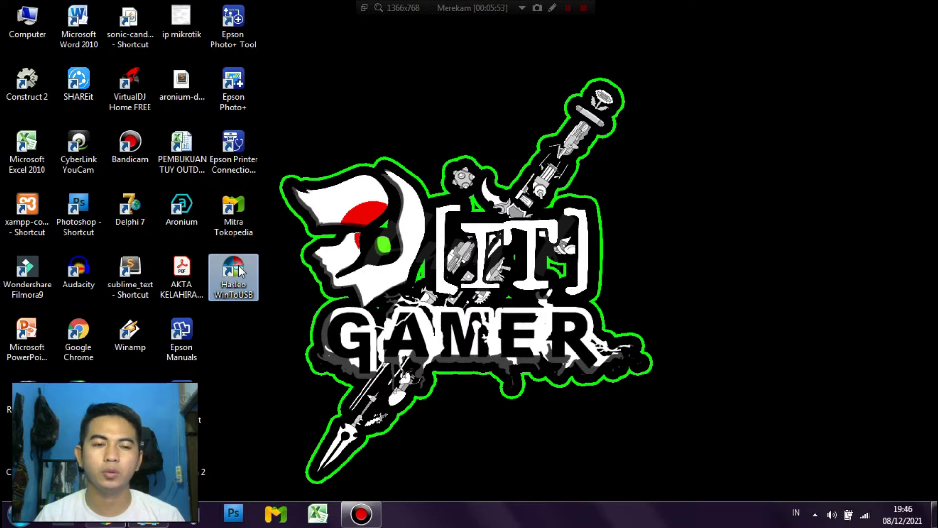
pyautogui.rightClick(239, 269)
pyautogui.press('Escape')
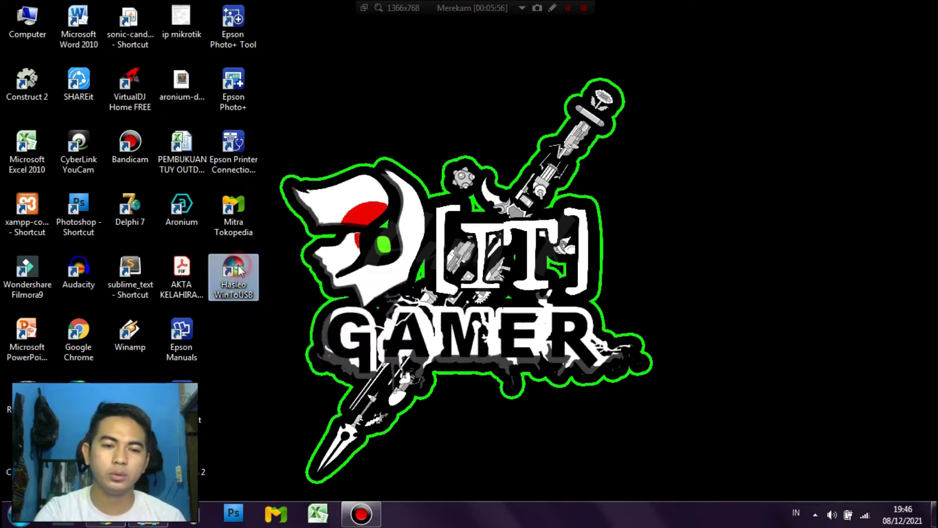
pyautogui.rightClick(239, 269)
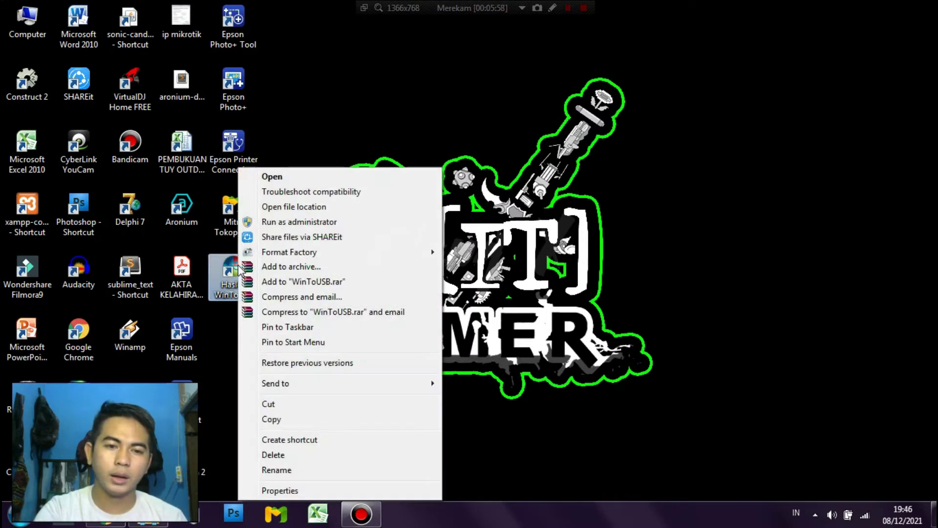
pyautogui.click(277, 222)
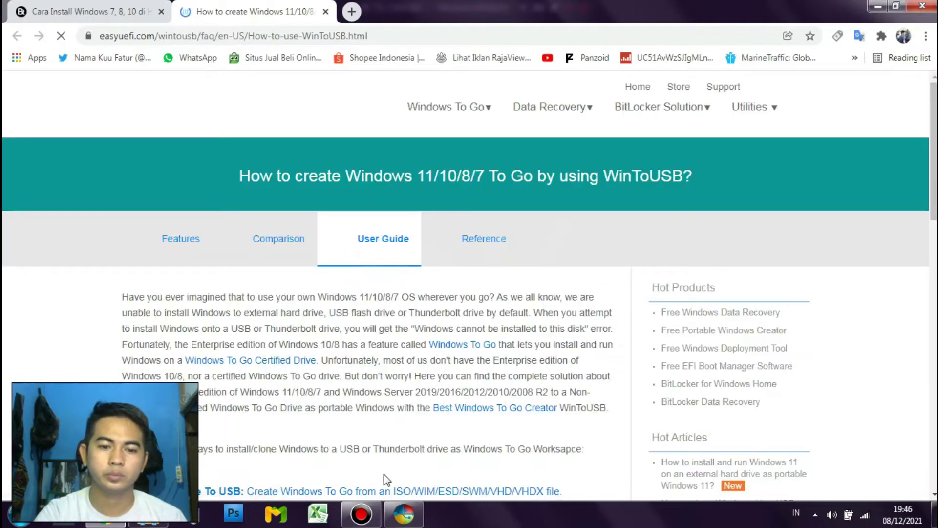
pyautogui.click(395, 516)
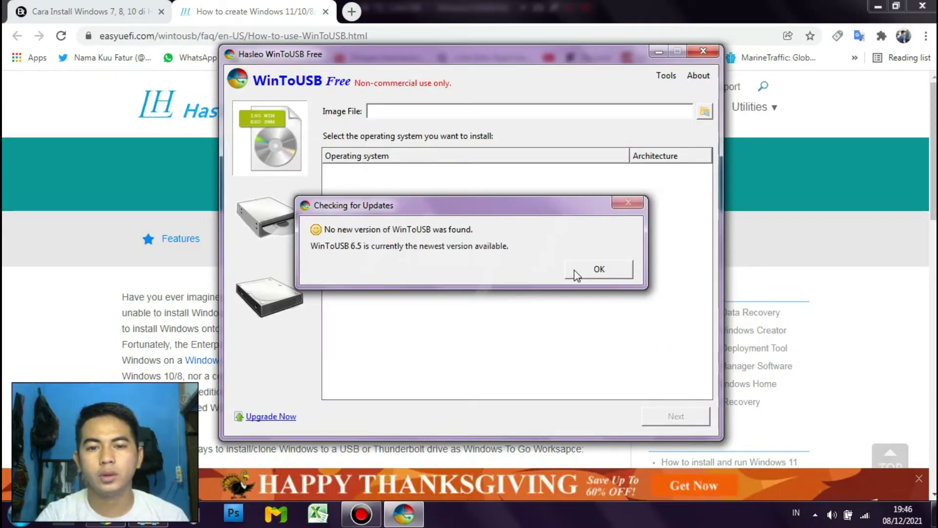
pyautogui.click(597, 268)
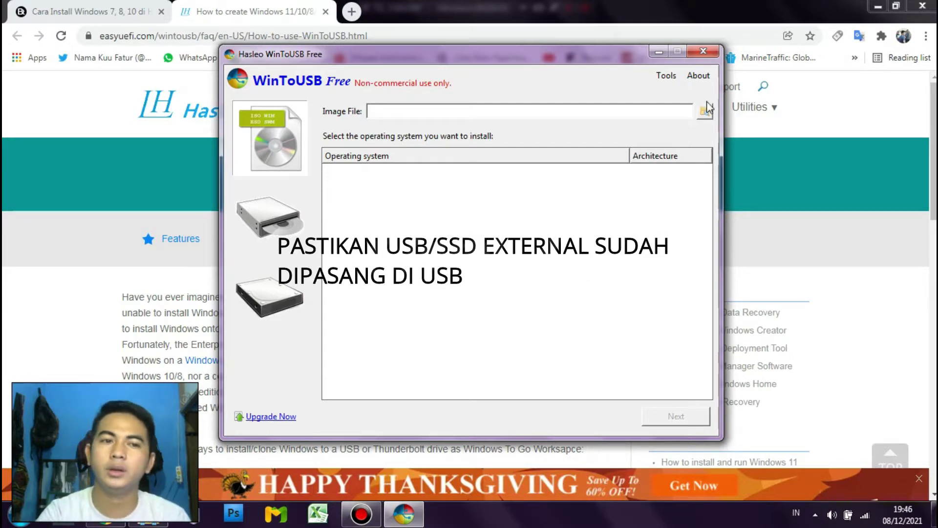
pyautogui.click(878, 7)
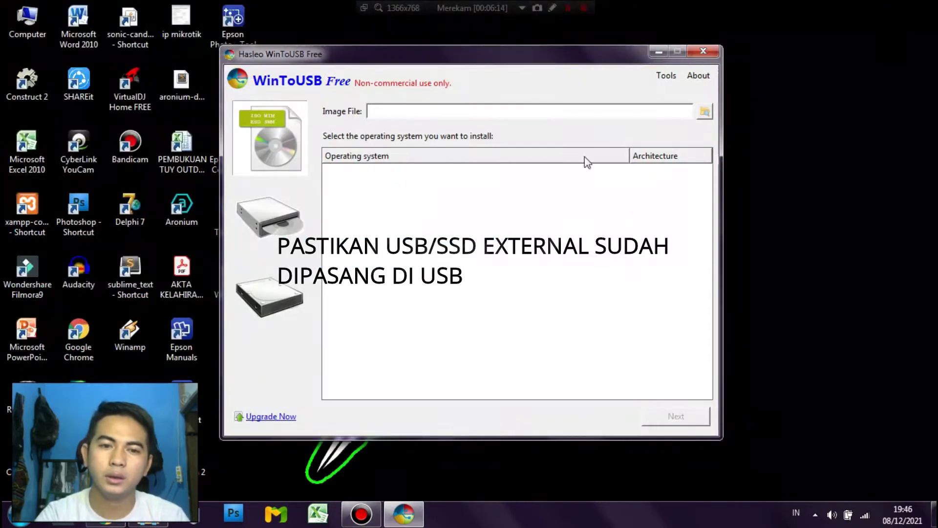
# Step: Load Win8.1_EnglishInternational_x64.iso from D:\aplikasi as the image file
pyautogui.click(704, 112)
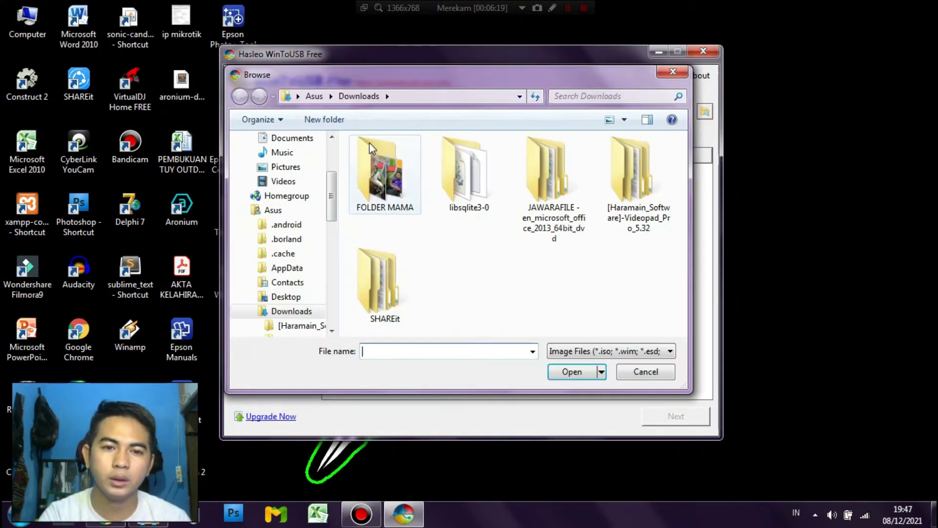
pyautogui.moveTo(332, 184)
pyautogui.mouseDown()
pyautogui.moveTo(339, 156)
pyautogui.moveTo(331, 266)
pyautogui.mouseUp()
pyautogui.click(299, 296)
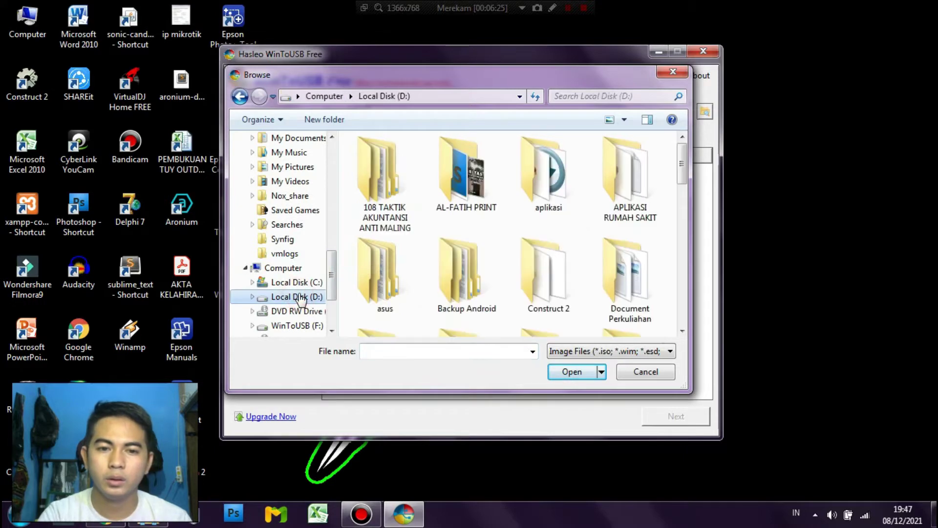
pyautogui.click(520, 182)
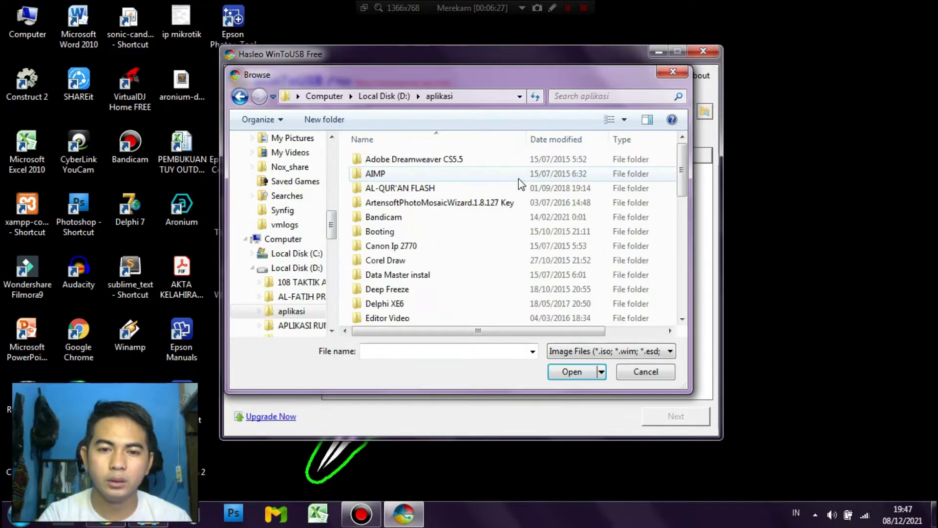
pyautogui.click(518, 179)
pyautogui.press('Down')
pyautogui.press('Down')
pyautogui.press('Down')
pyautogui.press('Down')
pyautogui.press('Down')
pyautogui.press('Down')
pyautogui.press('Down')
pyautogui.press('Down')
pyautogui.press('Down')
pyautogui.press('Down')
pyautogui.press('Down')
pyautogui.press('Down')
pyautogui.press('Down')
pyautogui.press('Down')
pyautogui.press('Down')
pyautogui.press('Down')
pyautogui.press('Down')
pyautogui.press('Down')
pyautogui.press('Down')
pyautogui.press('Down')
pyautogui.press('Down')
pyautogui.press('Down')
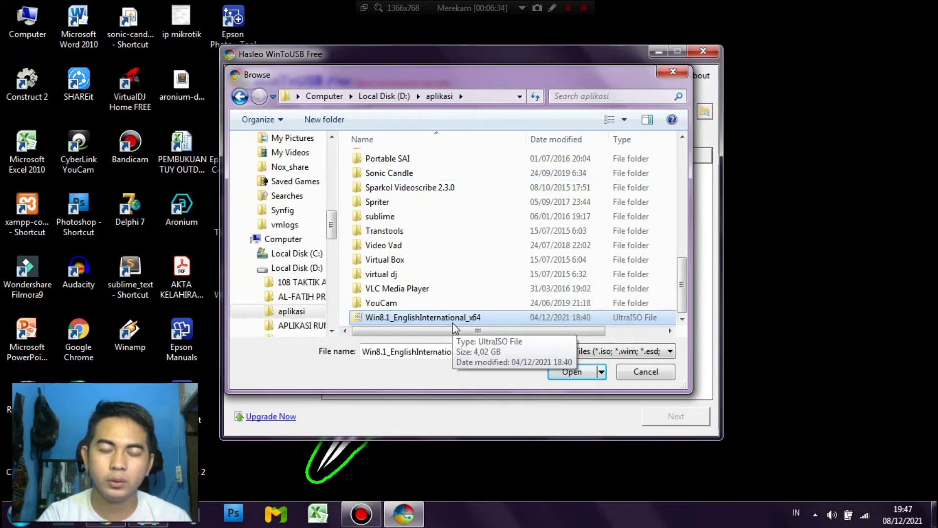
pyautogui.click(571, 373)
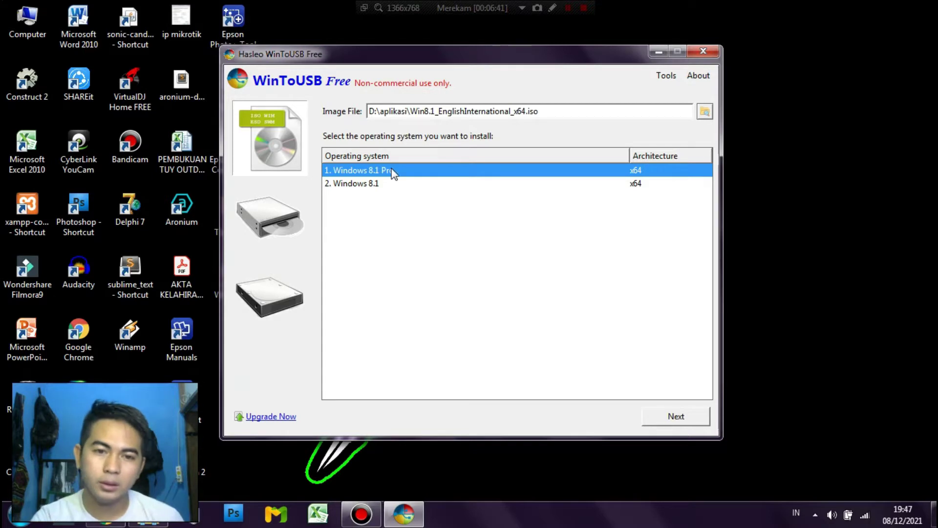
# Step: Choose Windows 8.1 Pro x64 as the operating system to install and continue to the destination disk selection
pyautogui.click(380, 182)
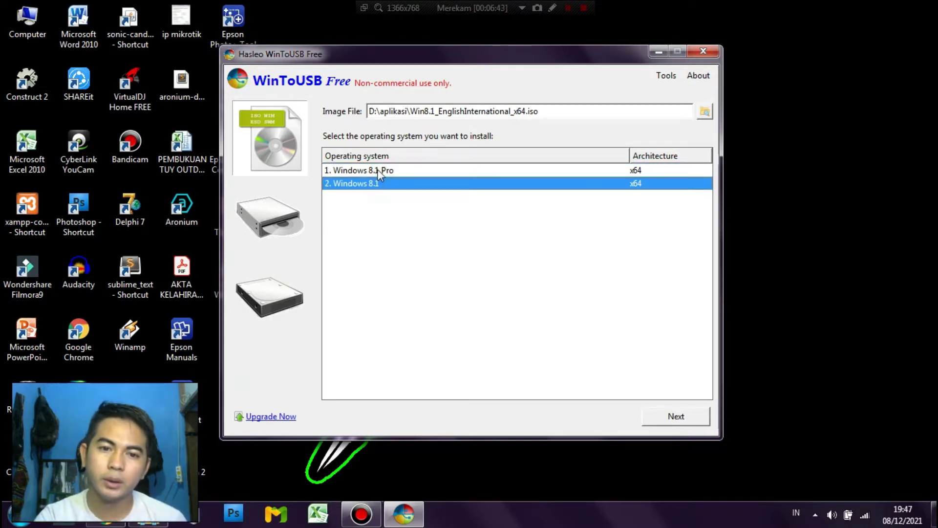
pyautogui.click(378, 169)
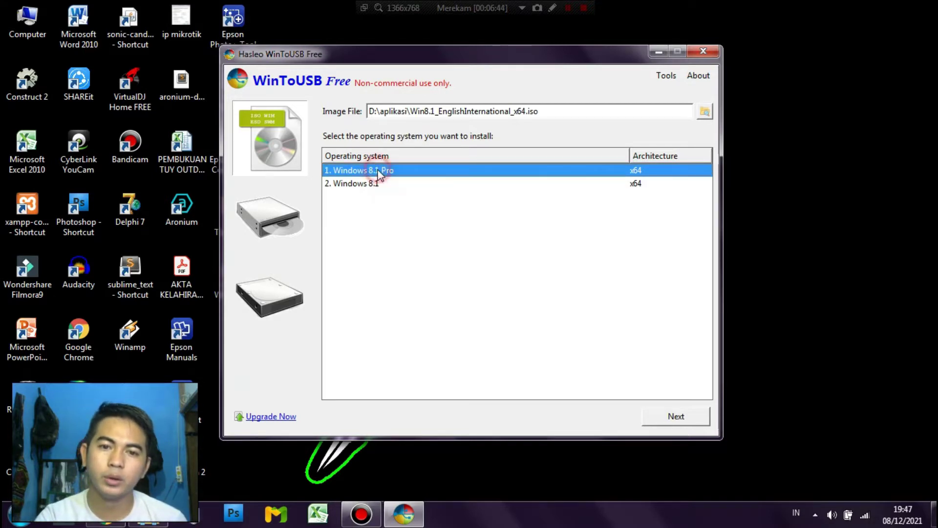
pyautogui.click(659, 420)
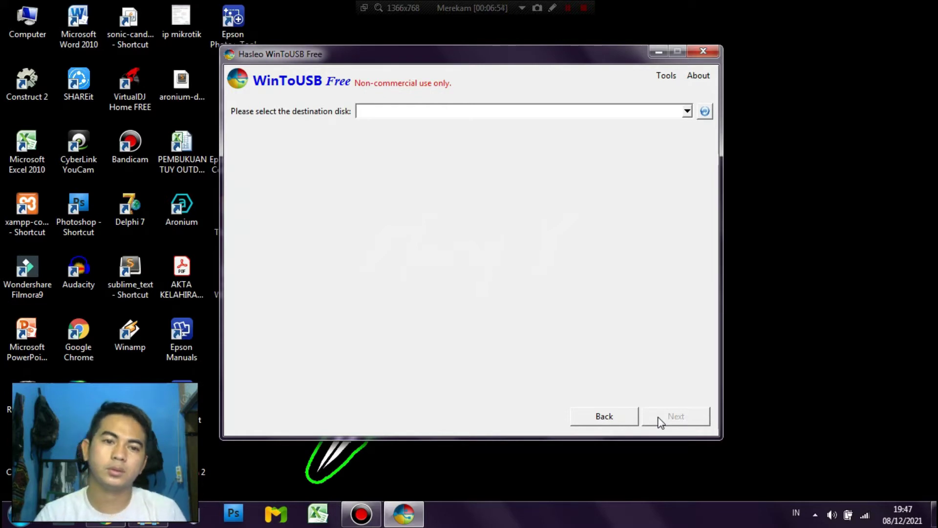
# Step: Select Disk 1: WDC WDS240G2G0A-00JH30 as the destination disk and format it with the MBR for BIOS scheme
pyautogui.click(688, 111)
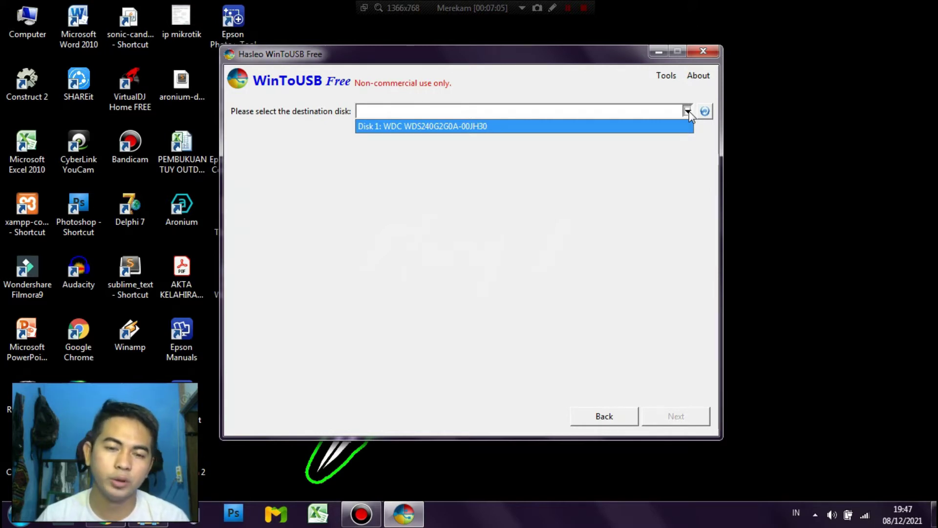
pyautogui.click(632, 123)
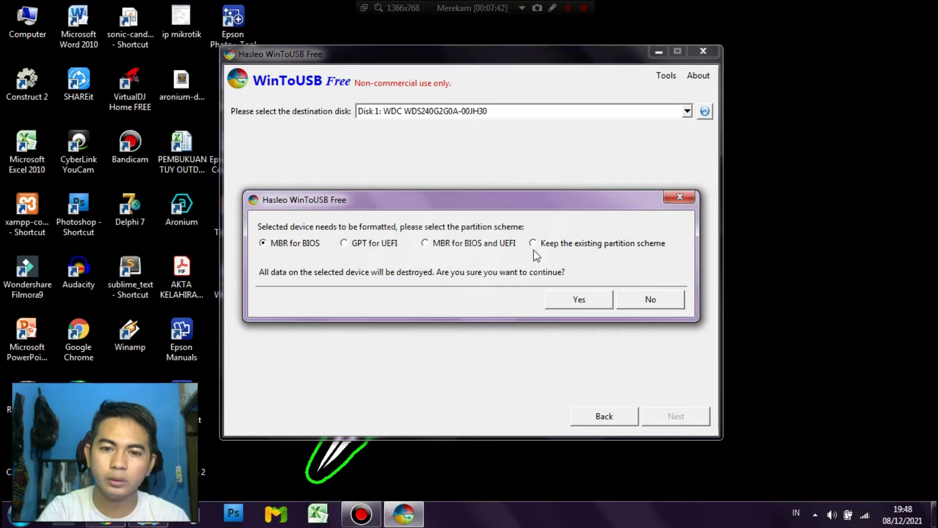
pyautogui.click(551, 300)
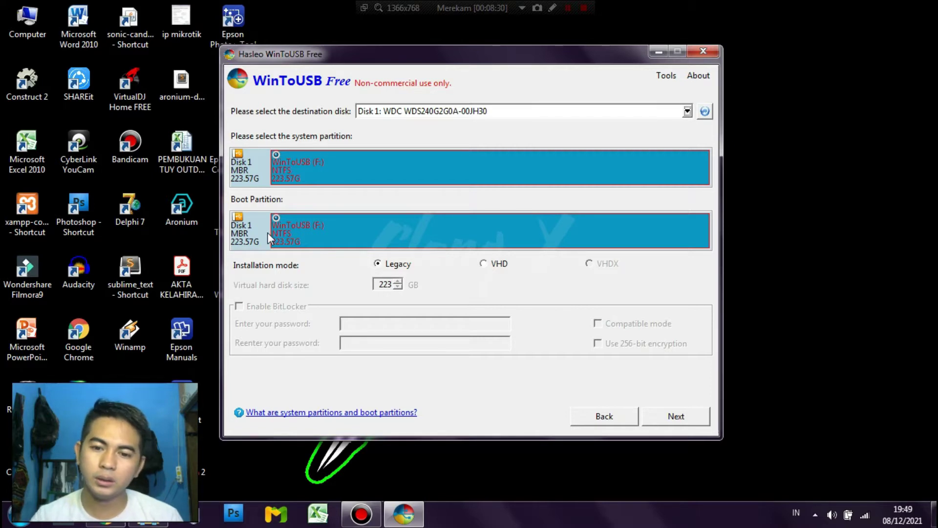
# Step: Install Windows to the WinToUSB (F:) partition in Legacy mode and quit WinToUSB once the installation completes
pyautogui.click(679, 415)
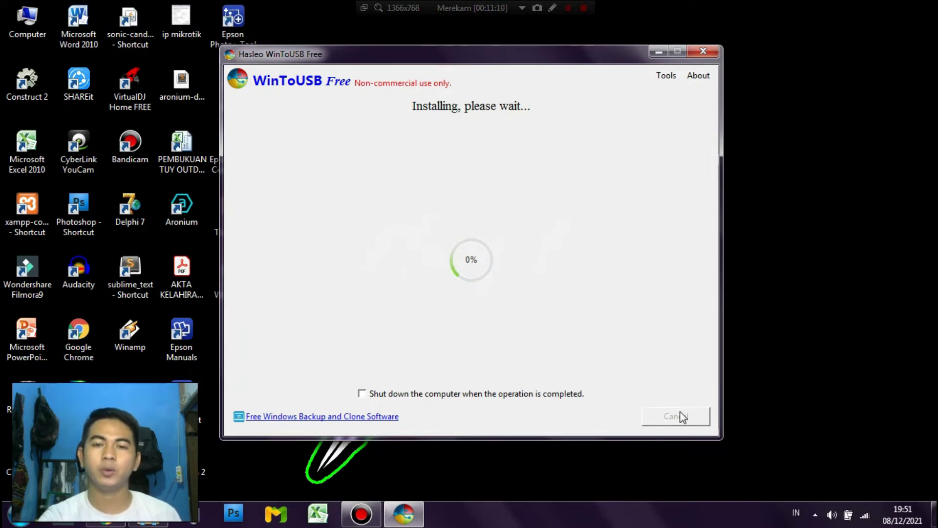
pyautogui.click(584, 7)
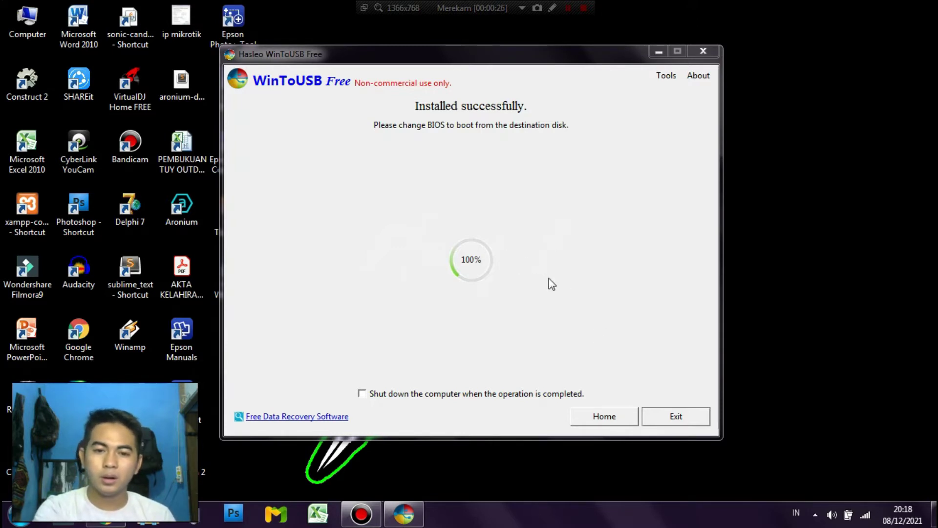
pyautogui.click(655, 421)
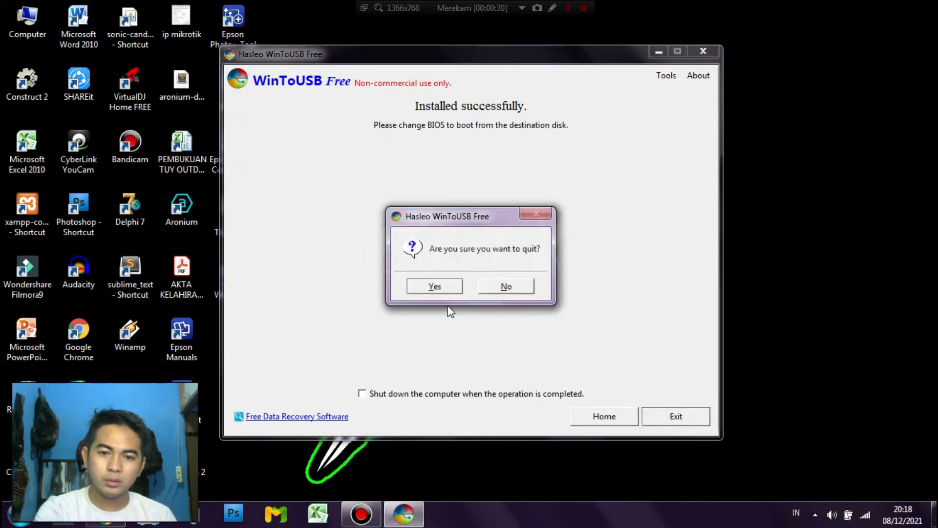
pyautogui.click(442, 287)
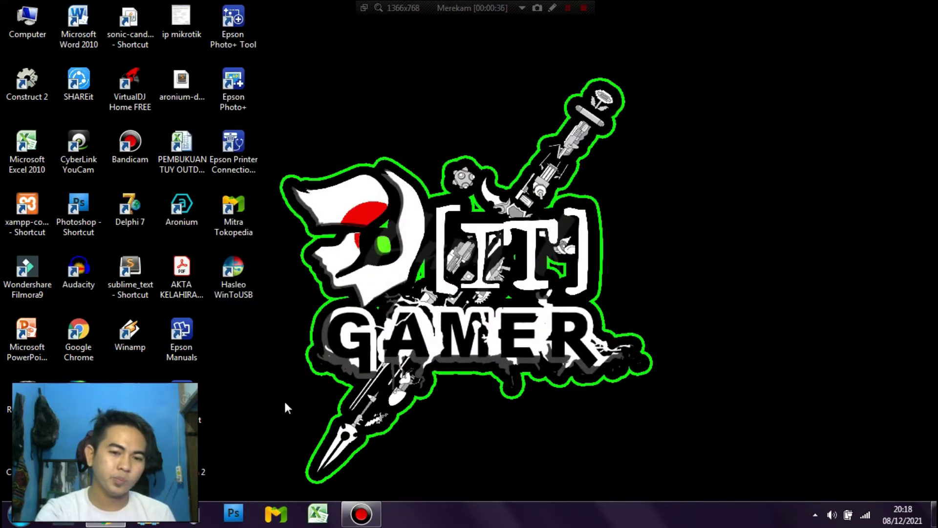
# Step: Examine the WinToUSB (F:) drive's used space and the folders installed on it
pyautogui.click(149, 521)
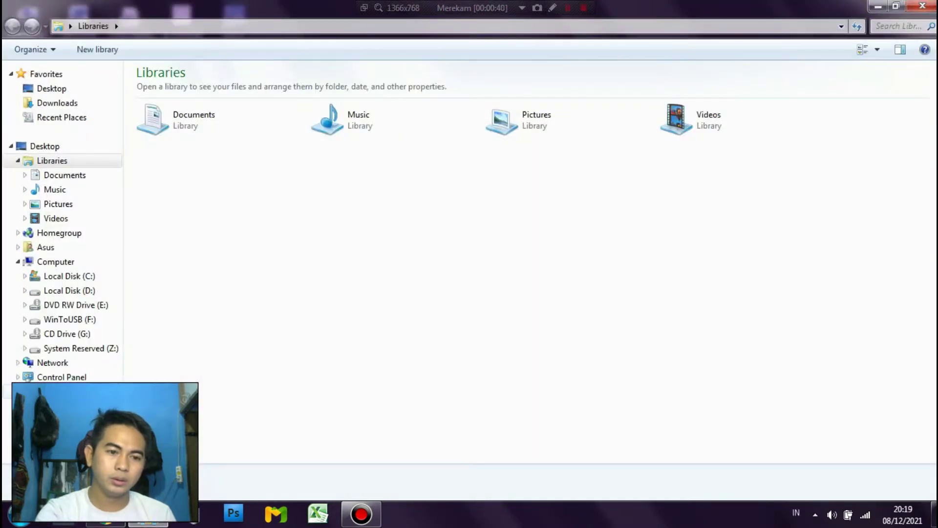
pyautogui.click(63, 323)
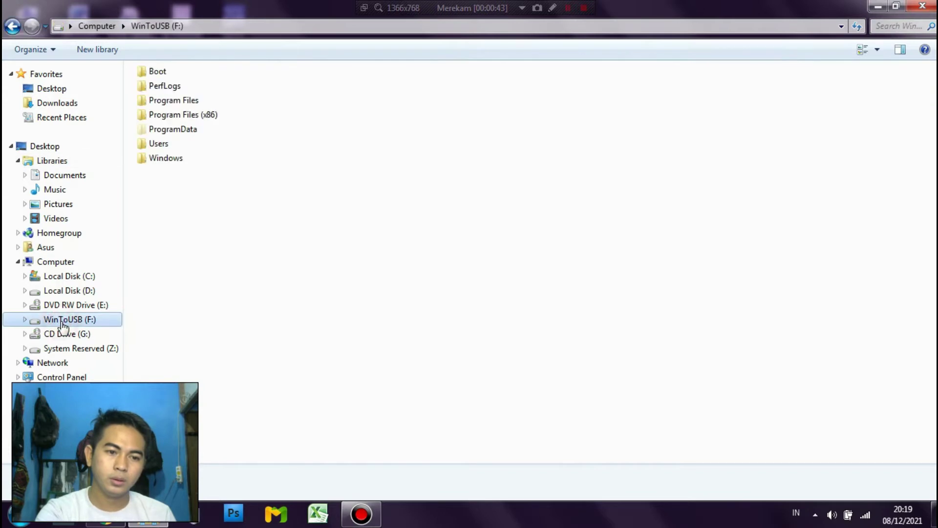
pyautogui.click(59, 266)
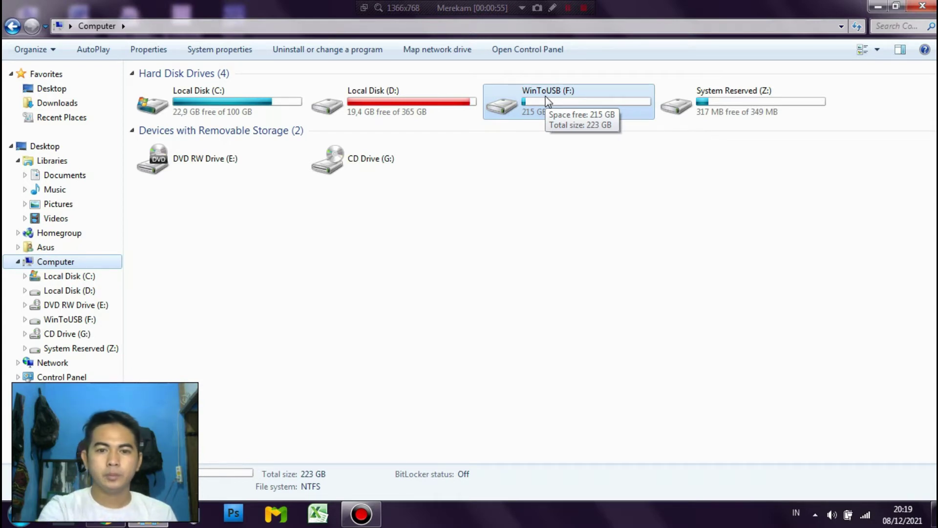
pyautogui.doubleClick(548, 101)
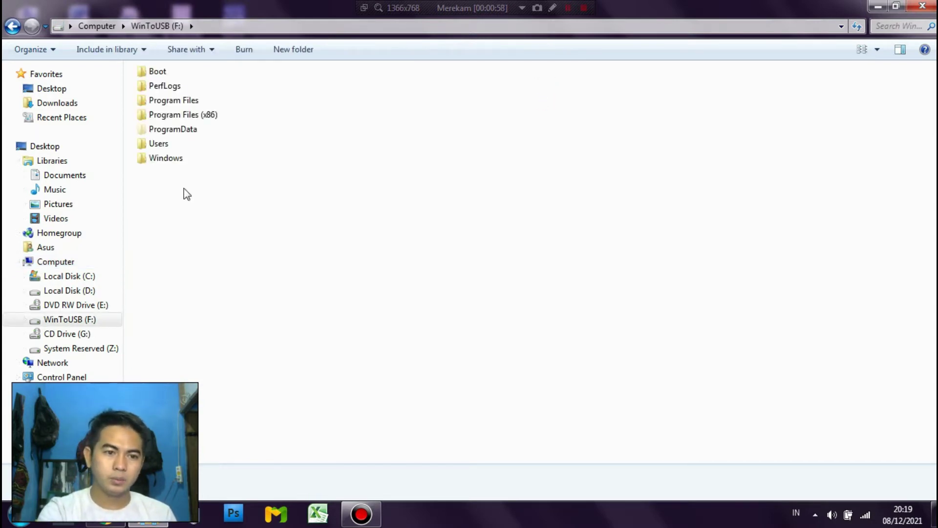
# Step: Open the aplikasi folder on Local Disk (D:) and locate the winrar-x64-602 installer in it
pyautogui.click(91, 293)
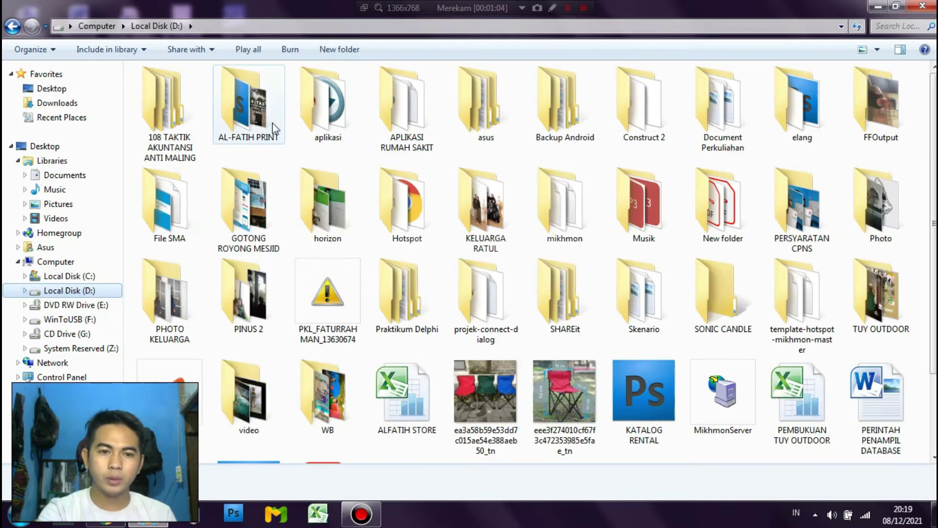
pyautogui.doubleClick(304, 116)
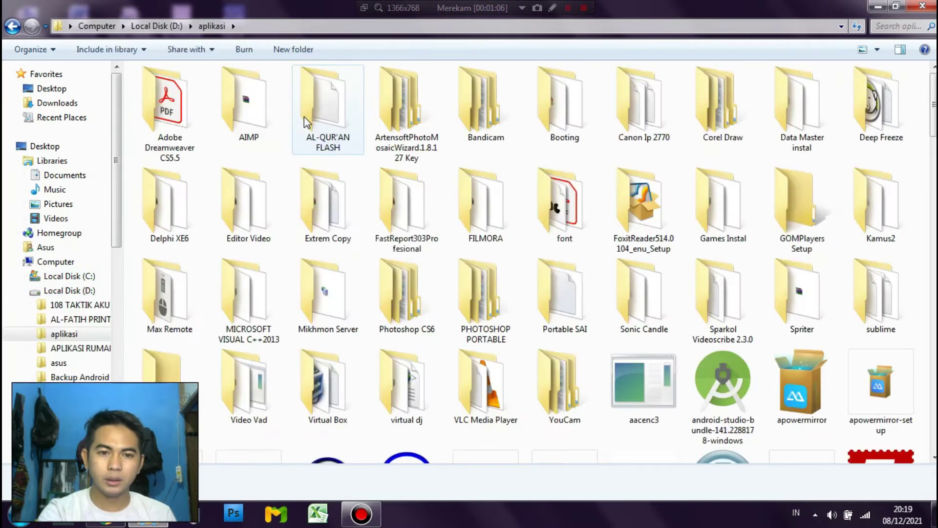
pyautogui.click(304, 116)
pyautogui.press('Down')
pyautogui.press('Down')
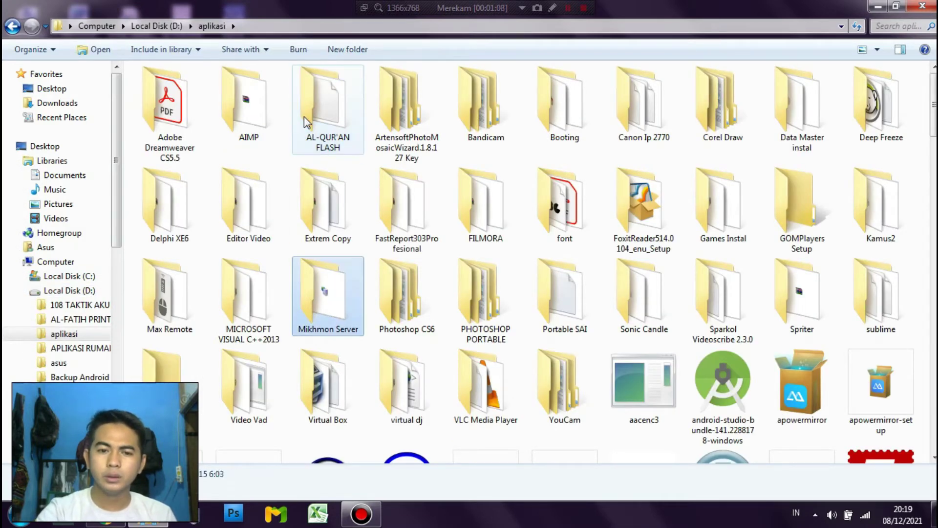
pyautogui.press('Down')
pyautogui.press('Down')
pyautogui.press('Down')
pyautogui.press('Down')
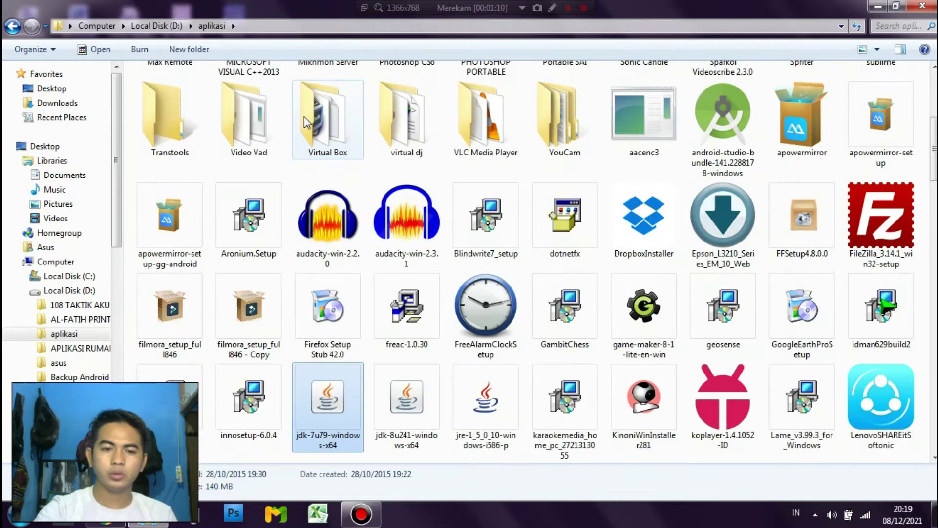
pyautogui.press('Down')
pyautogui.press('Down')
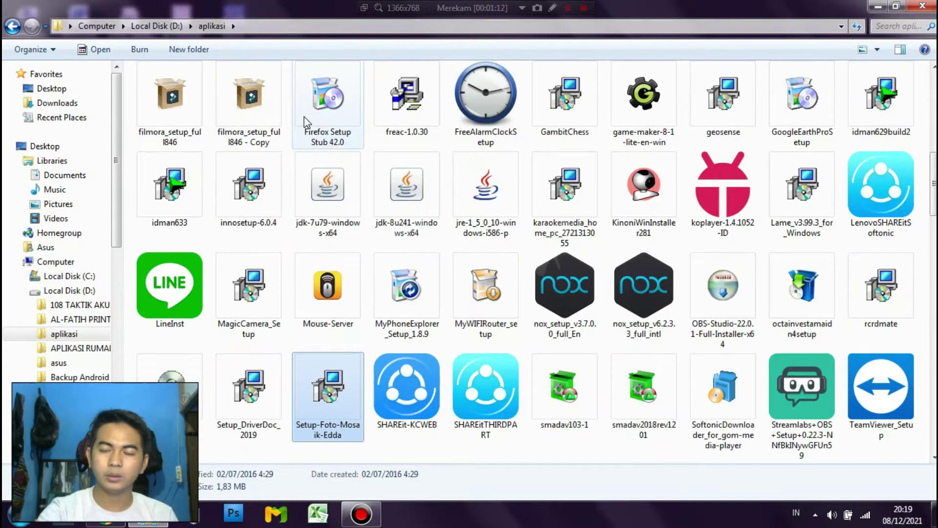
pyautogui.press('Up')
pyautogui.press('Up')
pyautogui.press('Up')
pyautogui.press('Up')
pyautogui.press('Down')
pyautogui.press('Down')
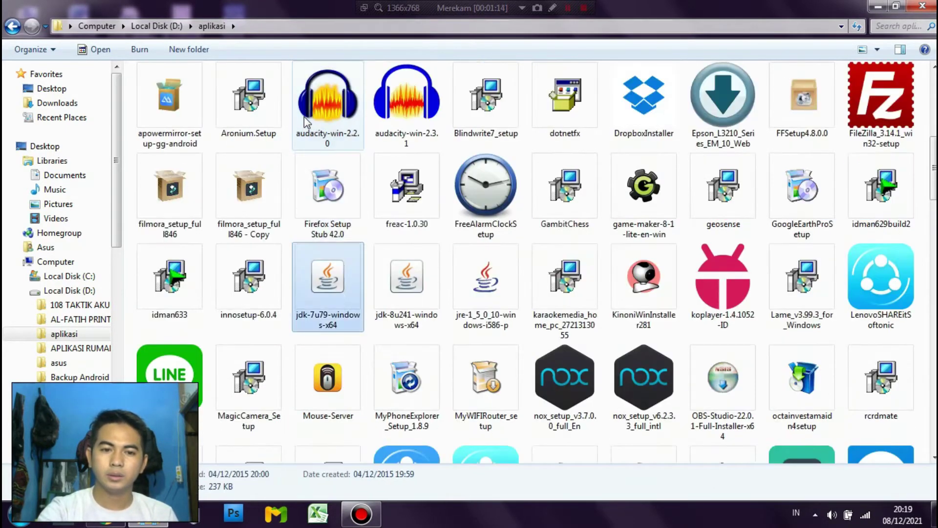
pyautogui.press('Down')
pyautogui.press('Down')
pyautogui.press('Down')
pyautogui.press('Down')
pyautogui.press('Down')
pyautogui.press('Up')
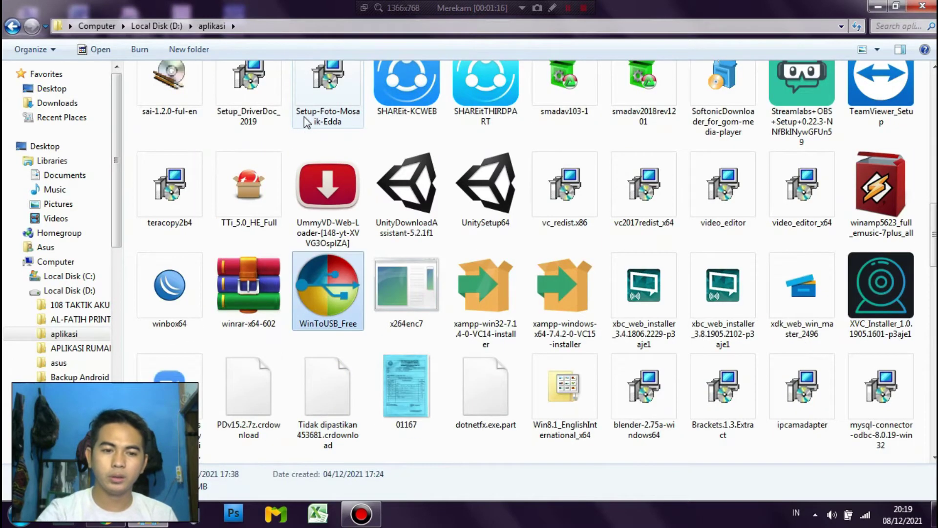
# Step: Send a copy of the winrar-x64-602 installer to the WinToUSB (F:) drive and minimize the file window
pyautogui.rightClick(261, 268)
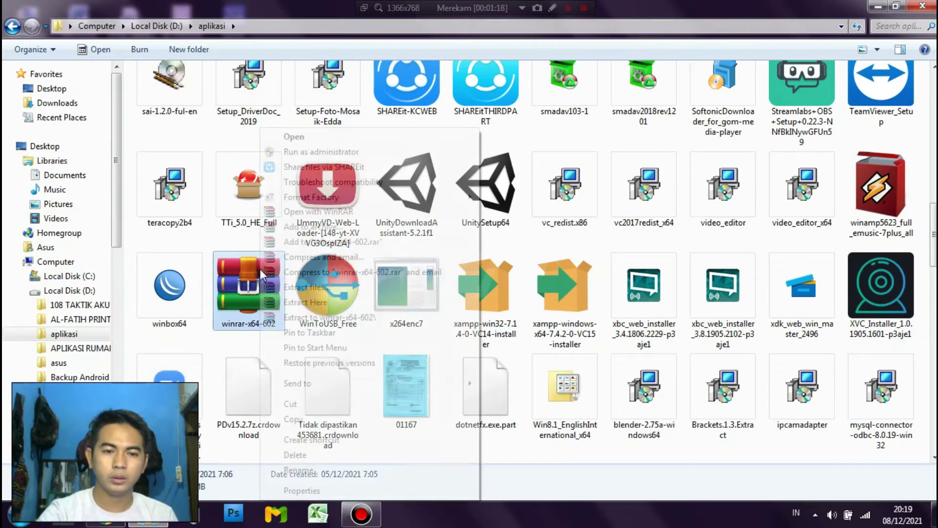
pyautogui.moveTo(370, 382)
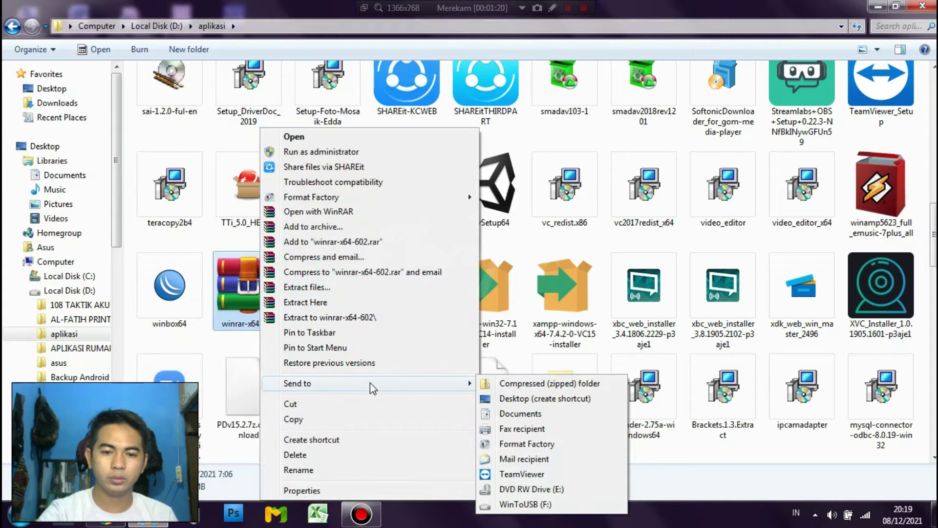
pyautogui.click(518, 503)
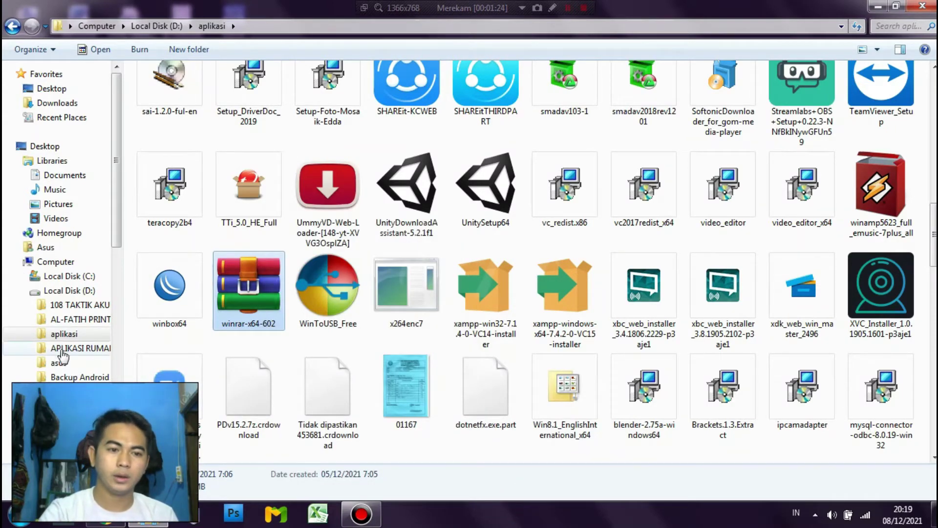
pyautogui.click(57, 291)
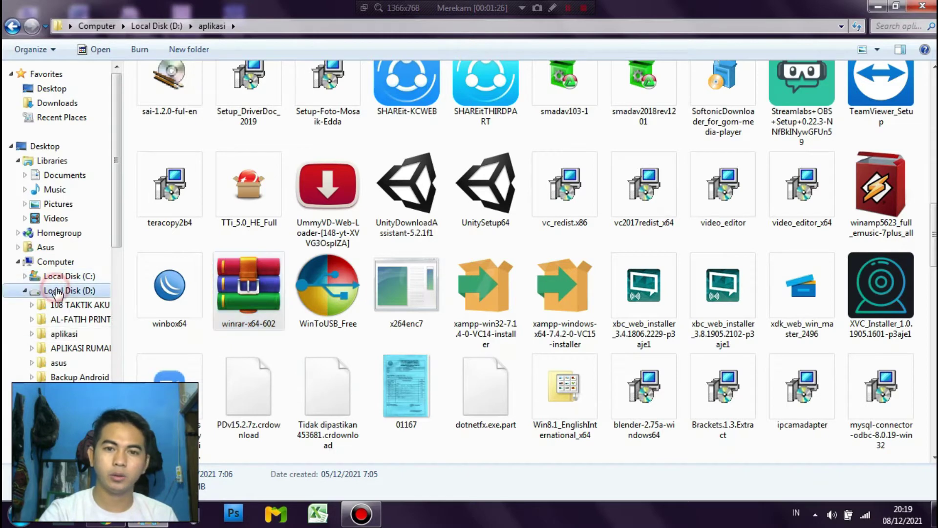
pyautogui.click(876, 7)
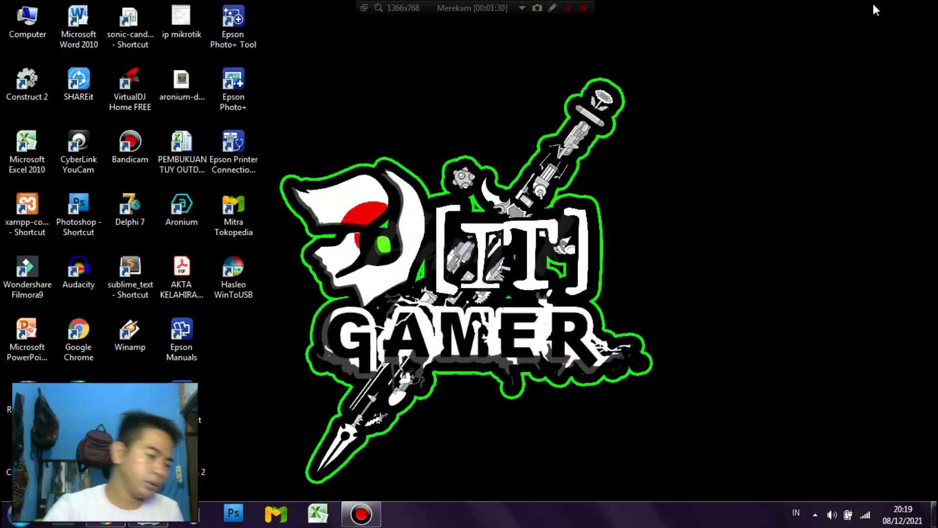